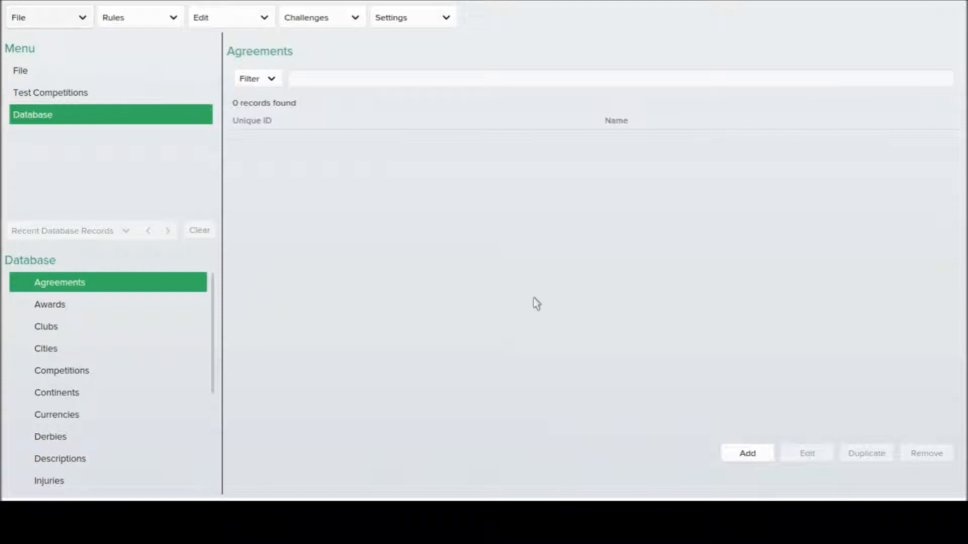
Add a new record to the Cities database named Alnwick and set its nation to England
{"action": "left_click", "coordinate": [54, 352]}
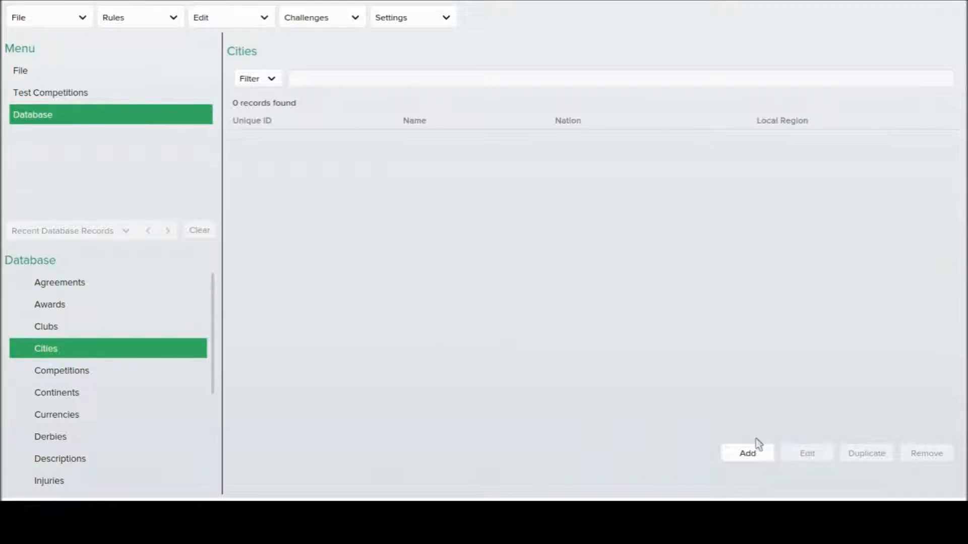
{"action": "left_click", "coordinate": [737, 456]}
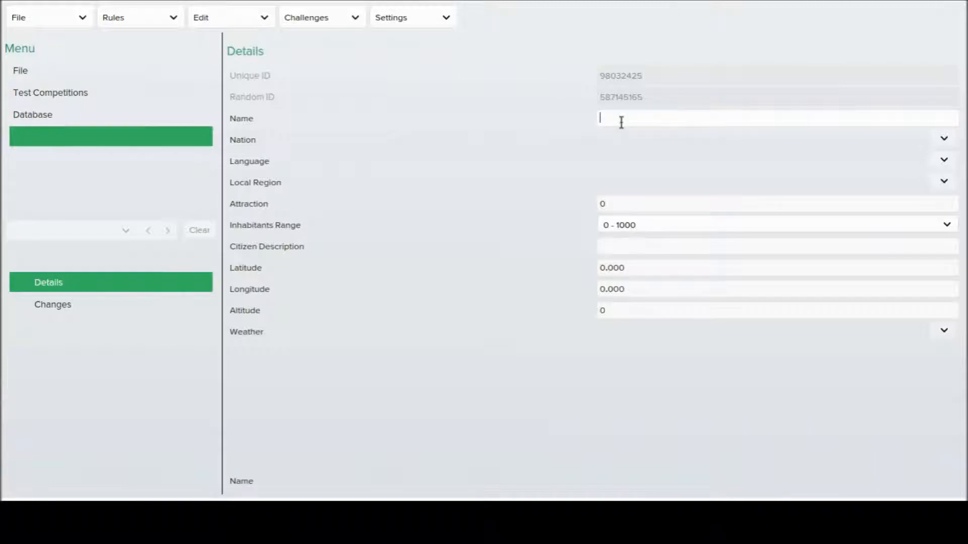
{"action": "type", "text": "Alnwick"}
{"action": "left_click", "coordinate": [930, 147]}
{"action": "left_click", "coordinate": [933, 159]}
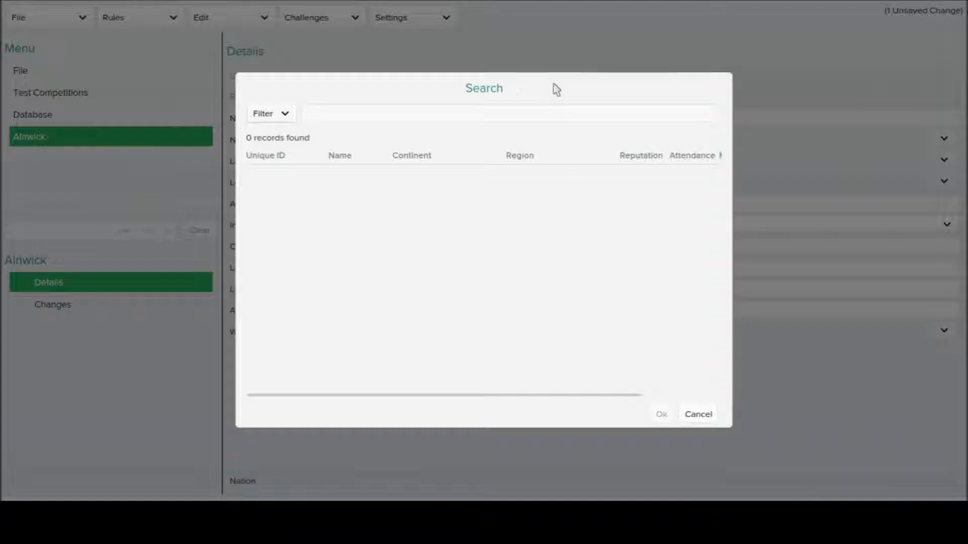
{"action": "type", "text": "england"}
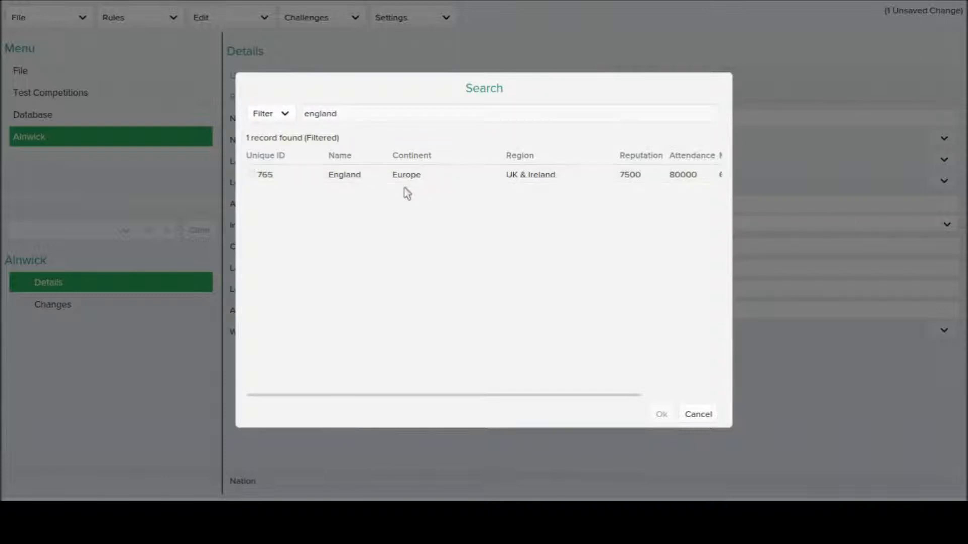
{"action": "double_click", "coordinate": [403, 180]}
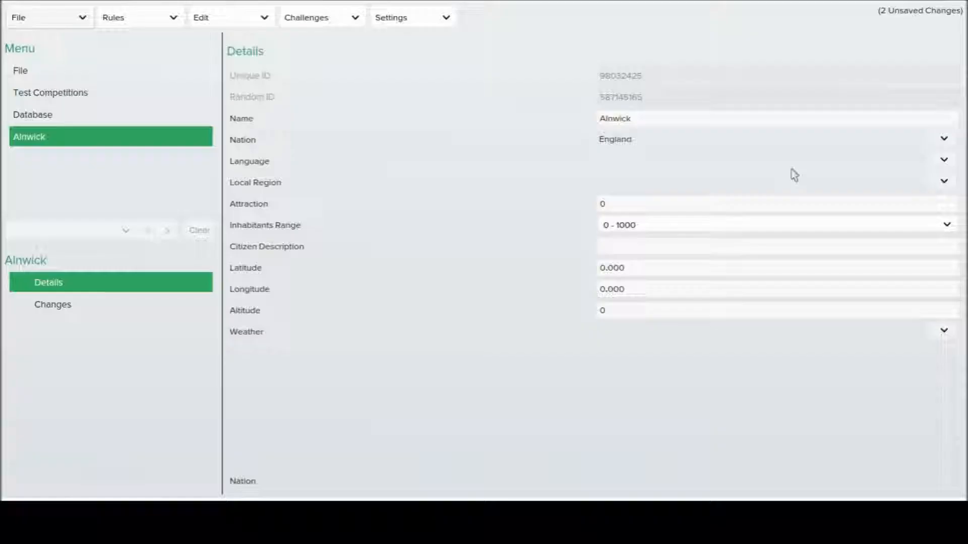
Set the city's local region to North-East, its attraction to 11 and its inhabitants range to 5001 - 10000
{"action": "left_click", "coordinate": [942, 165]}
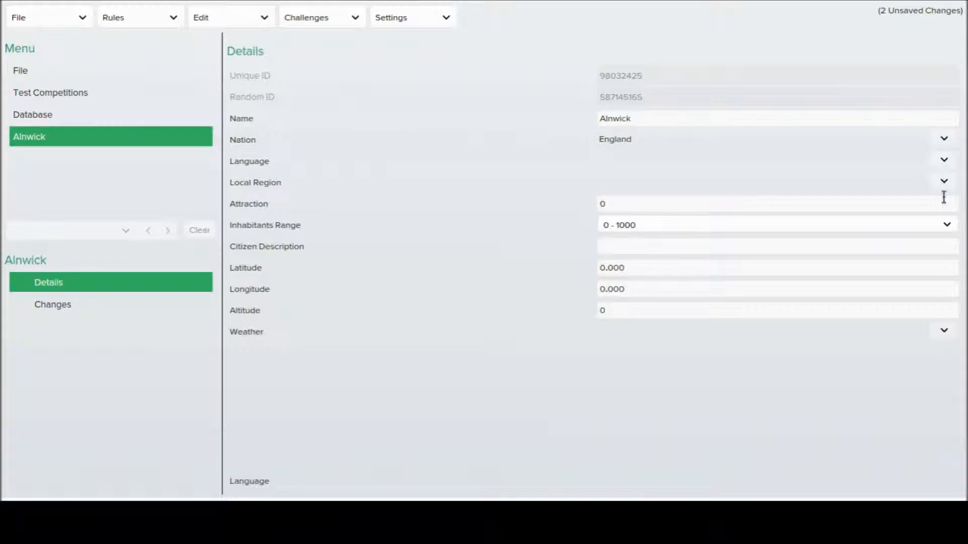
{"action": "left_click", "coordinate": [612, 201]}
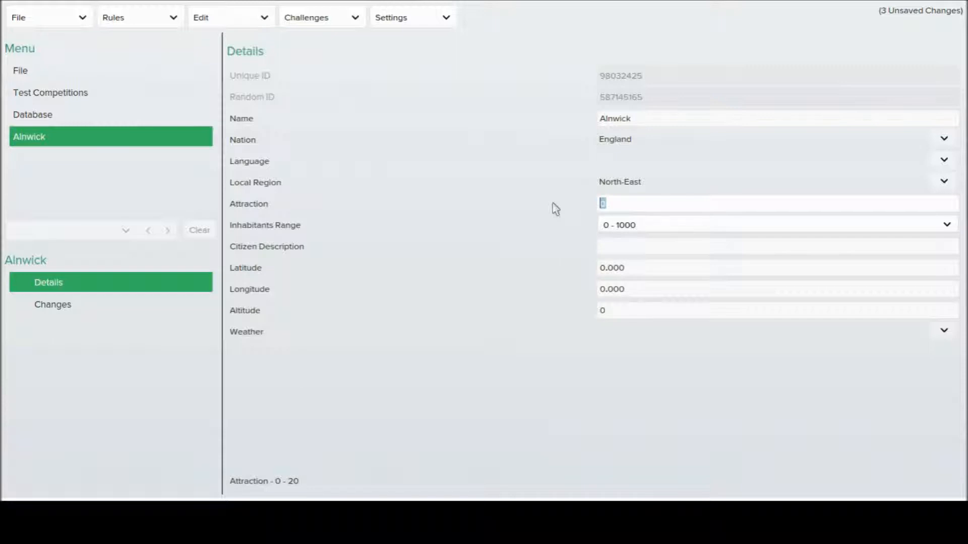
{"action": "type", "text": "8"}
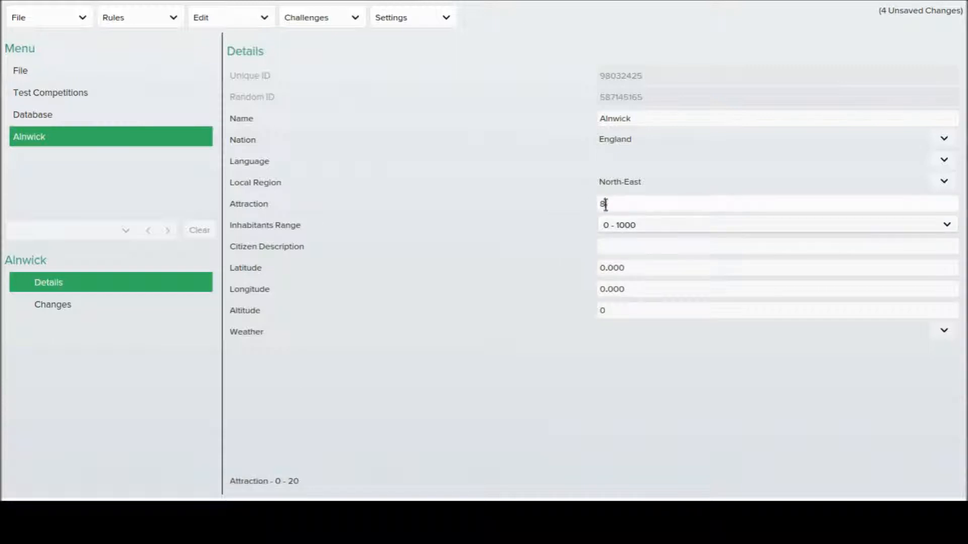
{"action": "type", "text": "11"}
{"action": "key", "text": "Tab"}
{"action": "left_click", "coordinate": [624, 227]}
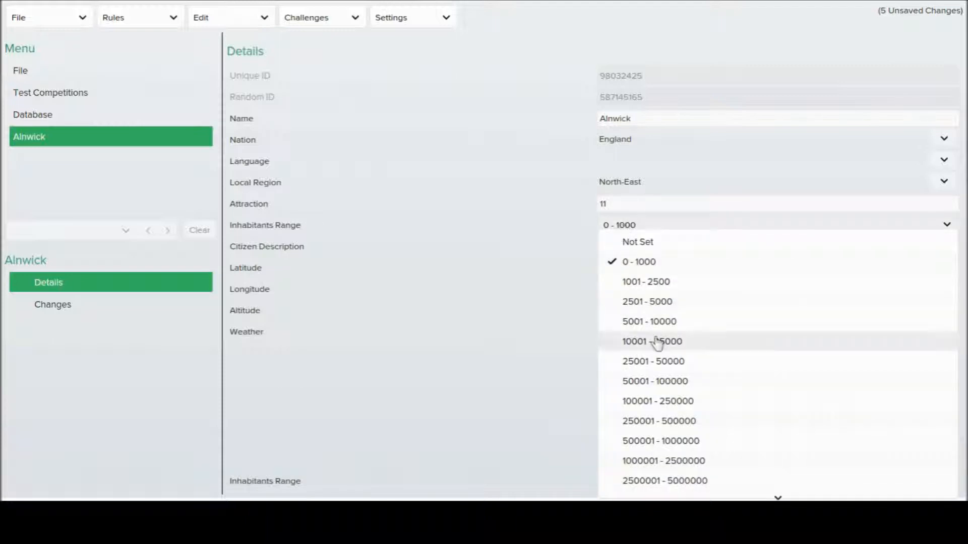
{"action": "left_click", "coordinate": [650, 322]}
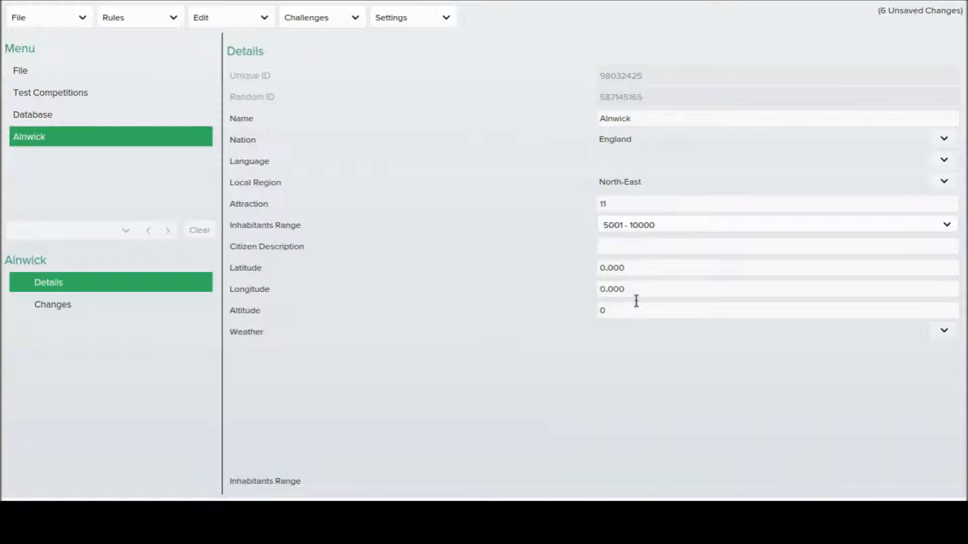
Set the city's latitude to 55.413 and its longitude to -1.707
{"action": "left_click", "coordinate": [634, 265]}
{"action": "type", "text": "55.413"}
{"action": "key", "text": "Tab"}
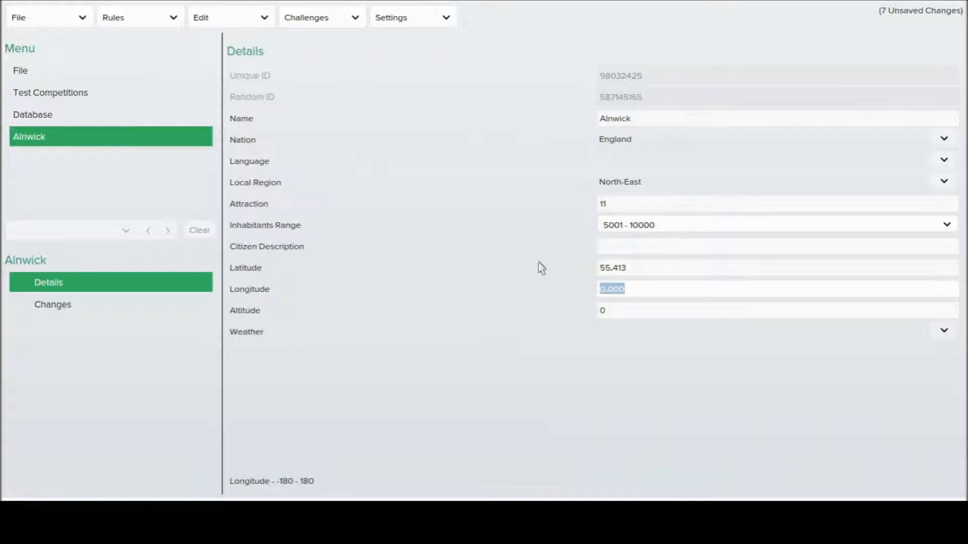
{"action": "type", "text": "-1.707"}
{"action": "key", "text": "Tab"}
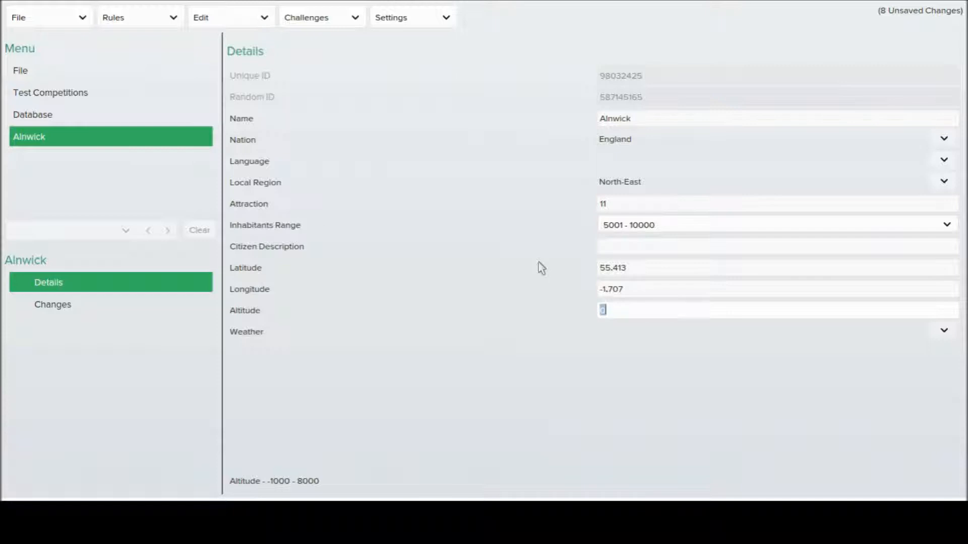
Search the weather types for "english" and assign English Northern as the city's weather
{"action": "left_click", "coordinate": [942, 331]}
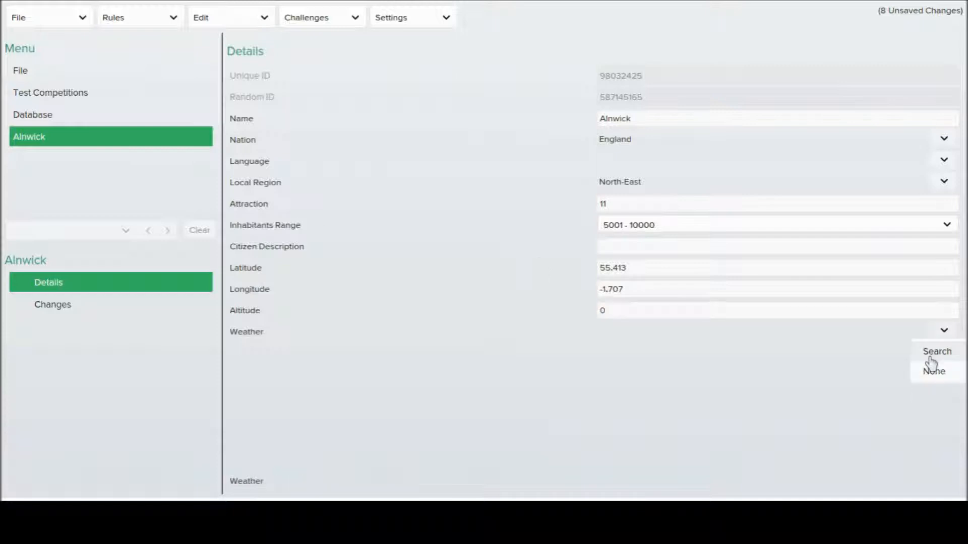
{"action": "left_click", "coordinate": [931, 353]}
{"action": "type", "text": "england"}
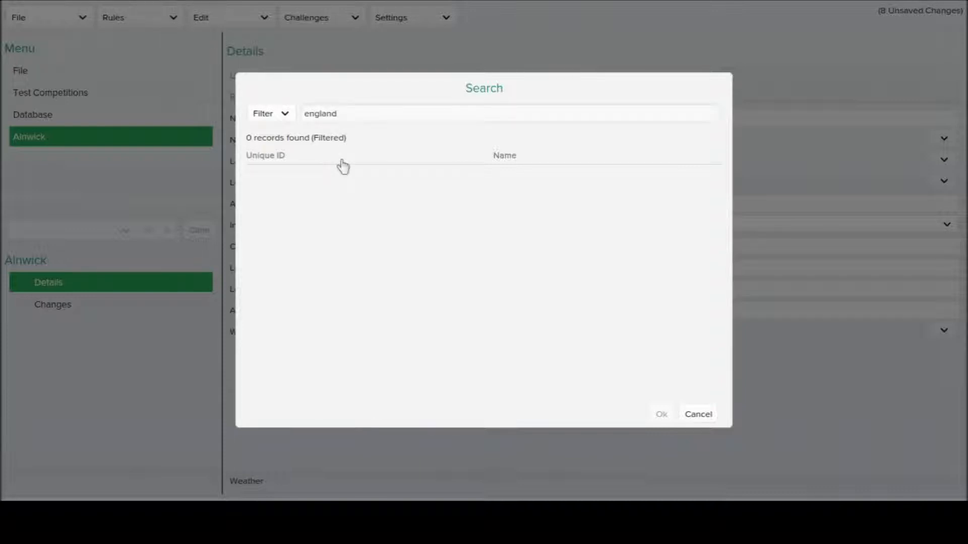
{"action": "key", "text": "BackSpace"}
{"action": "key", "text": "BackSpace"}
{"action": "key", "text": "BackSpace"}
{"action": "type", "text": "ish"}
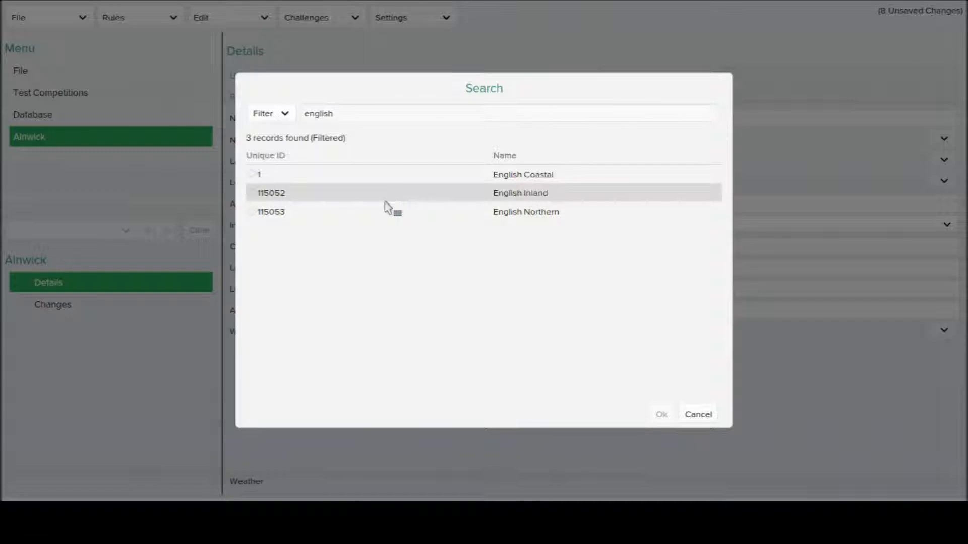
{"action": "double_click", "coordinate": [381, 211]}
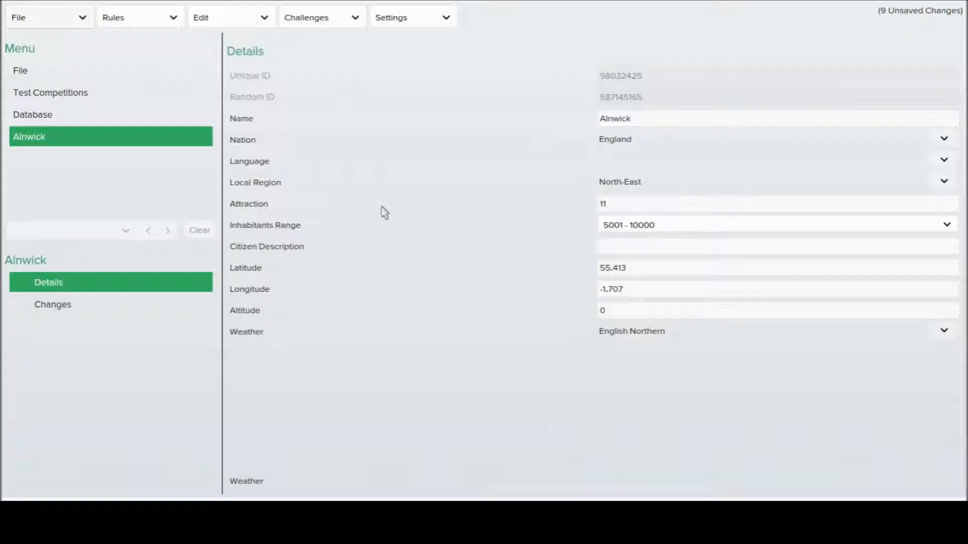
Review the changes recorded for the Alnwick city and search the Cities database for Alnwick
{"action": "left_click", "coordinate": [157, 313]}
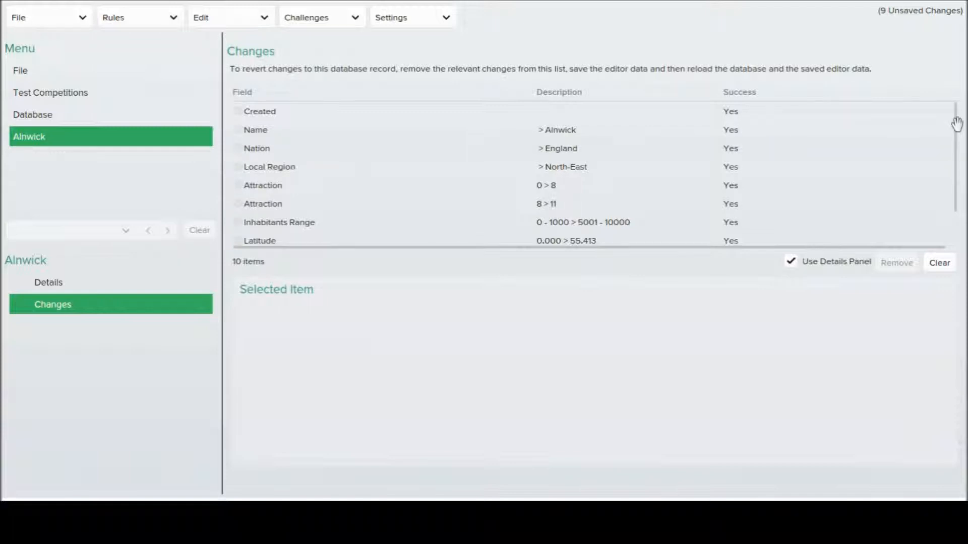
{"action": "left_click_drag", "start_coordinate": [957, 124], "coordinate": [956, 162]}
{"action": "left_click", "coordinate": [76, 282]}
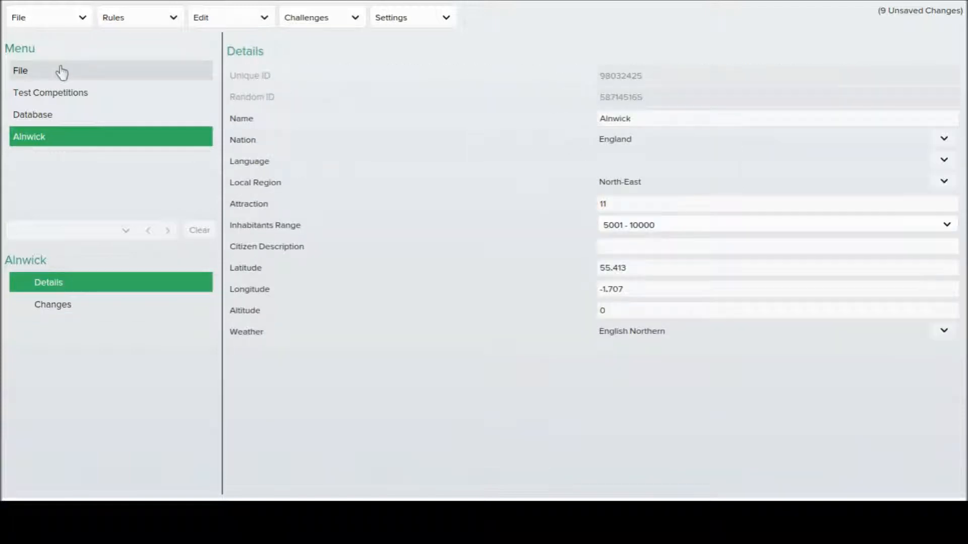
{"action": "left_click", "coordinate": [53, 116]}
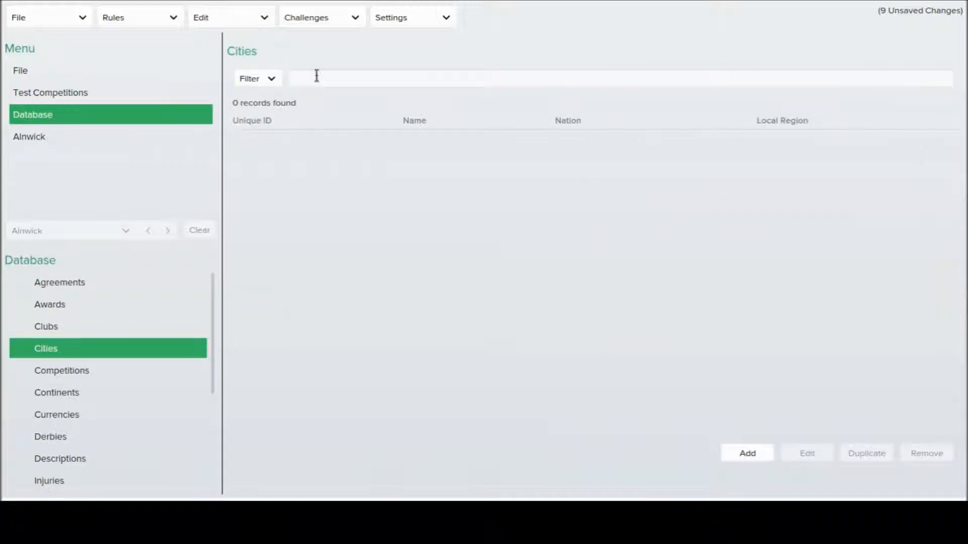
{"action": "left_click", "coordinate": [315, 78]}
{"action": "type", "text": "Alnwick"}
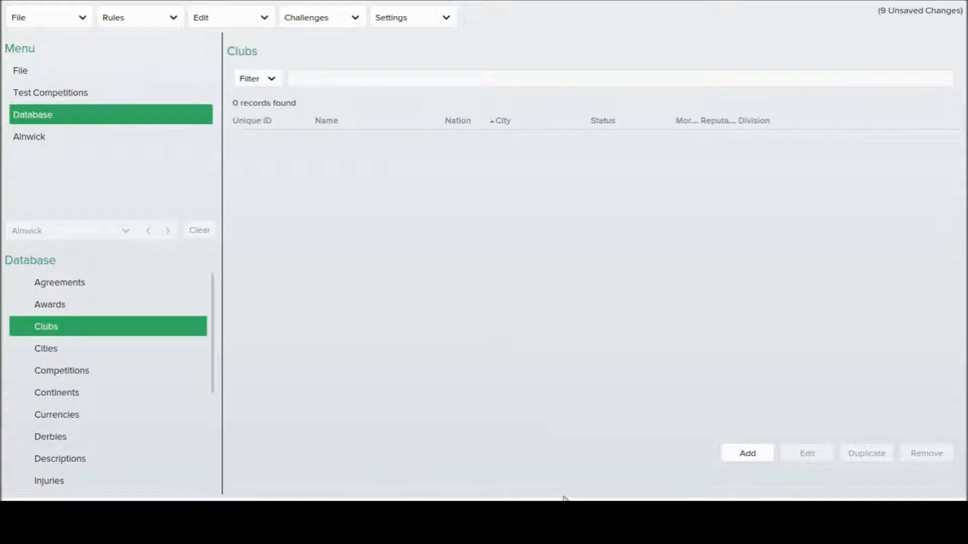
Add a new record to the Clubs database named Alnwick Town, with short name Alnwick and six letter name Alnwck
{"action": "left_click", "coordinate": [746, 455]}
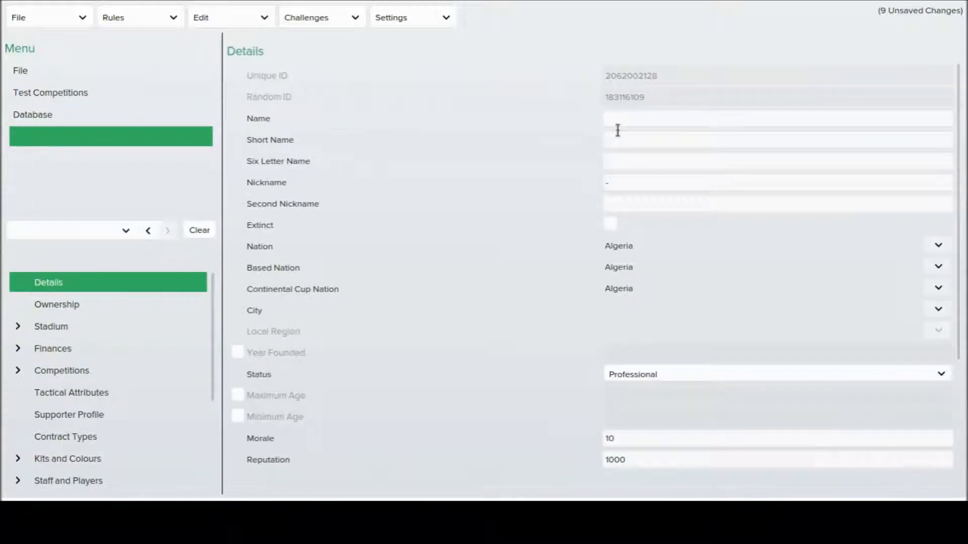
{"action": "left_click", "coordinate": [616, 123]}
{"action": "type", "text": "Alnwick Town"}
{"action": "key", "text": "Tab"}
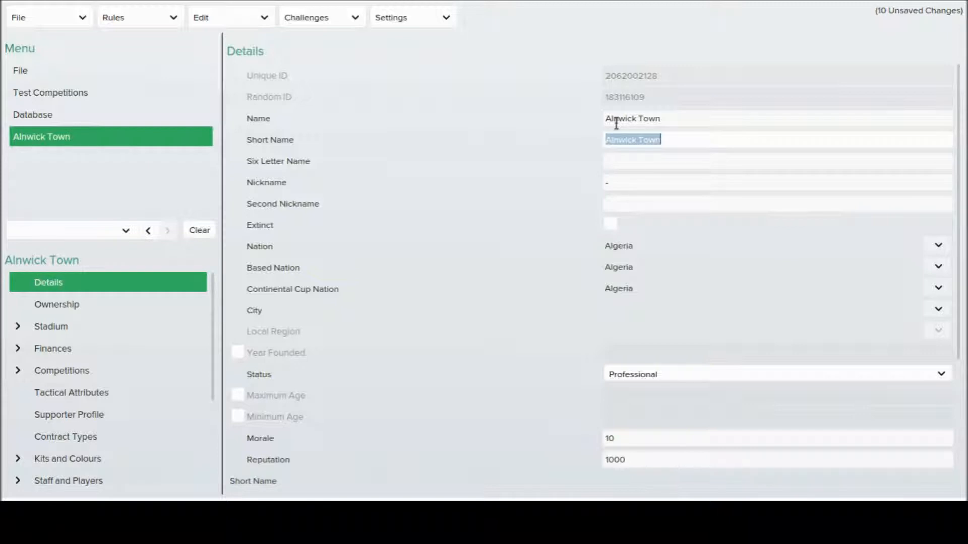
{"action": "type", "text": "Alnwick"}
{"action": "key", "text": "Tab"}
{"action": "type", "text": "Alnwck"}
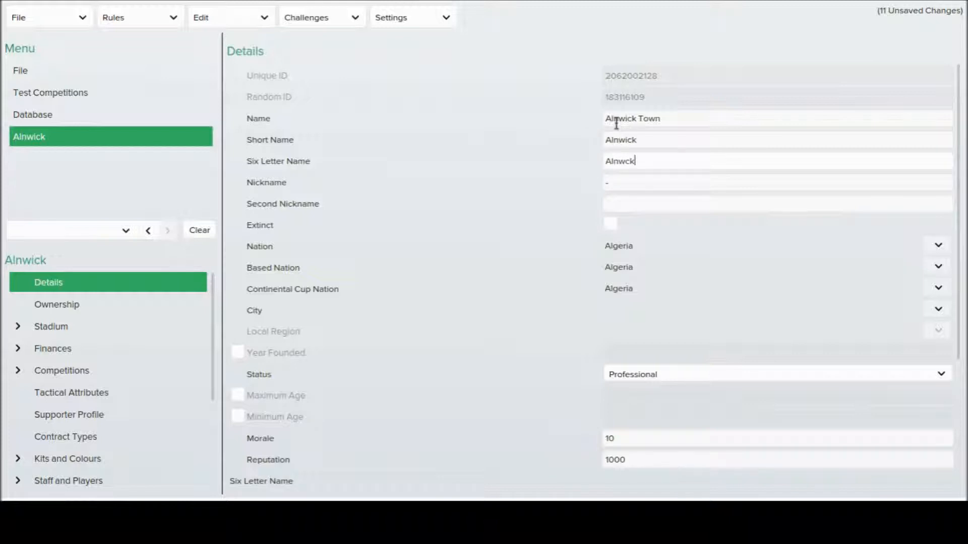
Set the club's nickname to "The Alners"
{"action": "key", "text": "Tab"}
{"action": "type", "text": "The Alne"}
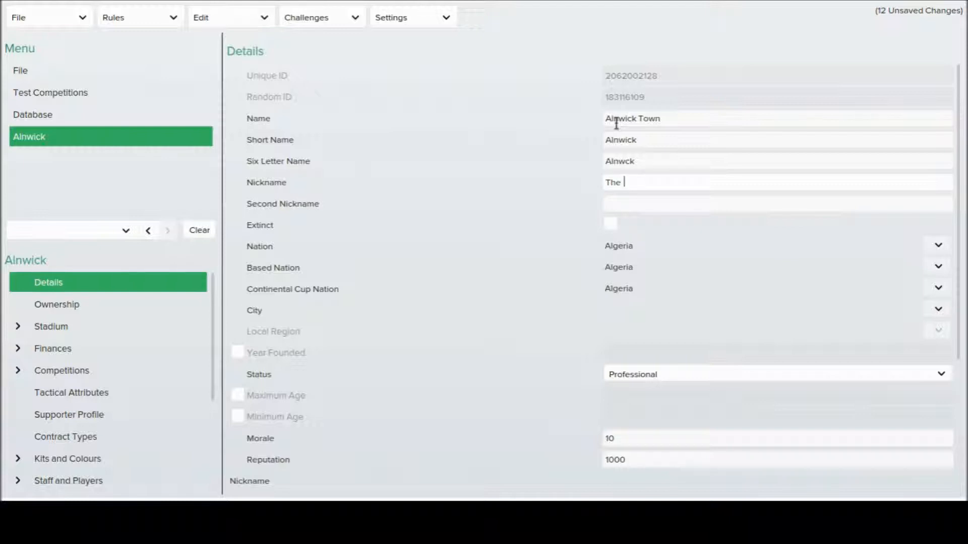
{"action": "type", "text": "rs"}
{"action": "key", "text": "Tab"}
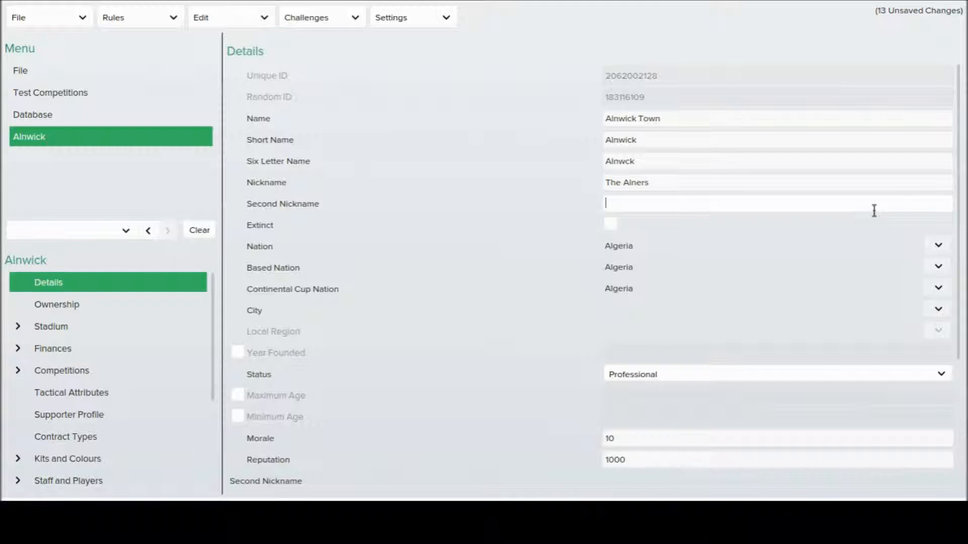
Set the club's nation to England and its city to Alnwick
{"action": "left_click", "coordinate": [937, 246]}
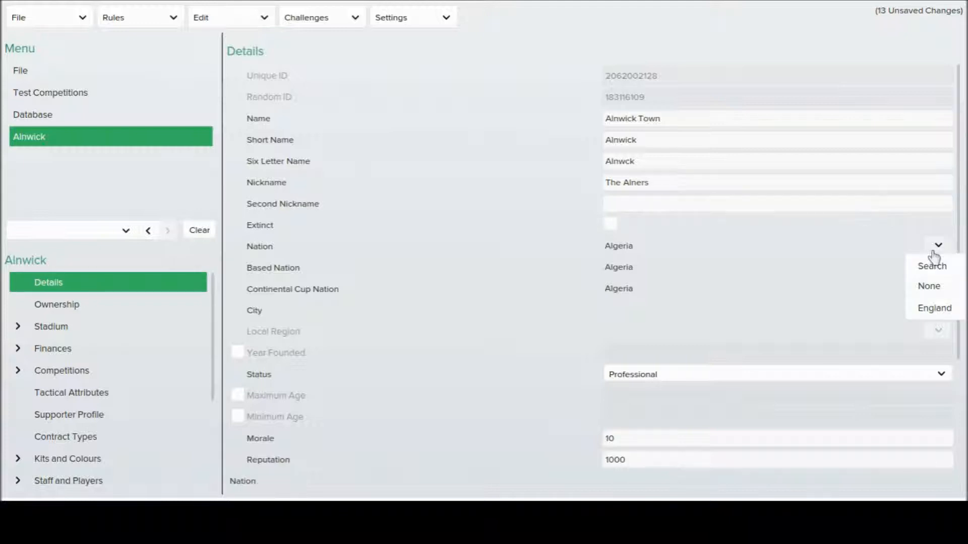
{"action": "left_click", "coordinate": [916, 309]}
{"action": "left_click", "coordinate": [938, 309]}
{"action": "left_click", "coordinate": [935, 328]}
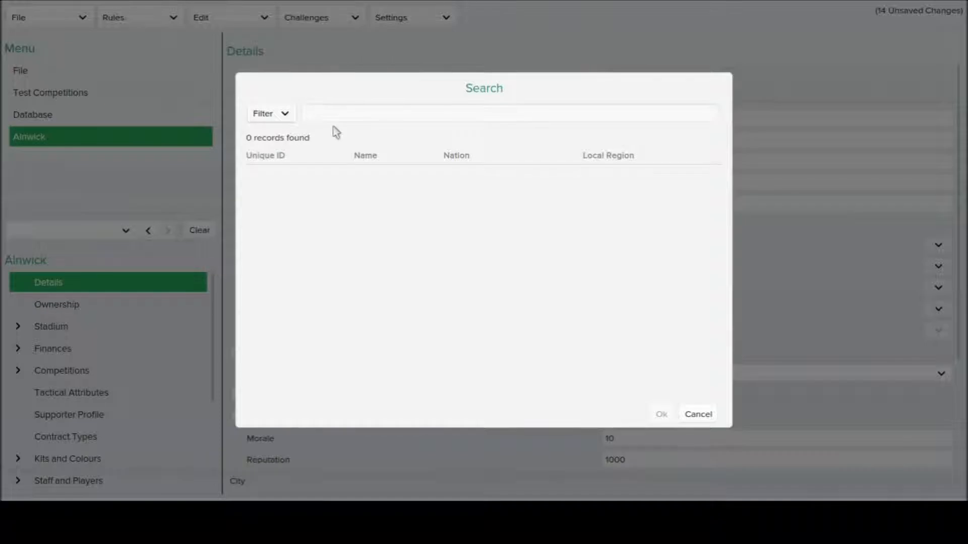
{"action": "type", "text": "alnwick"}
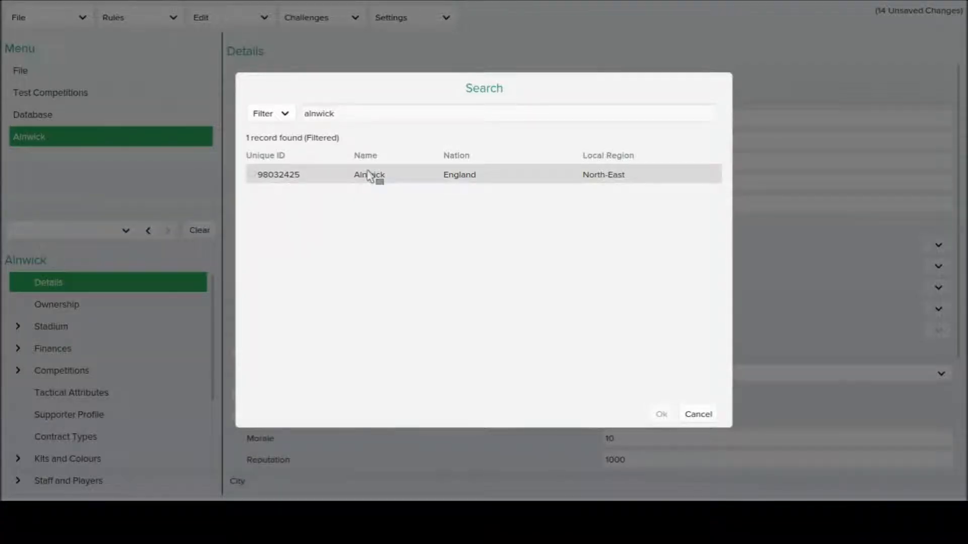
{"action": "double_click", "coordinate": [368, 175]}
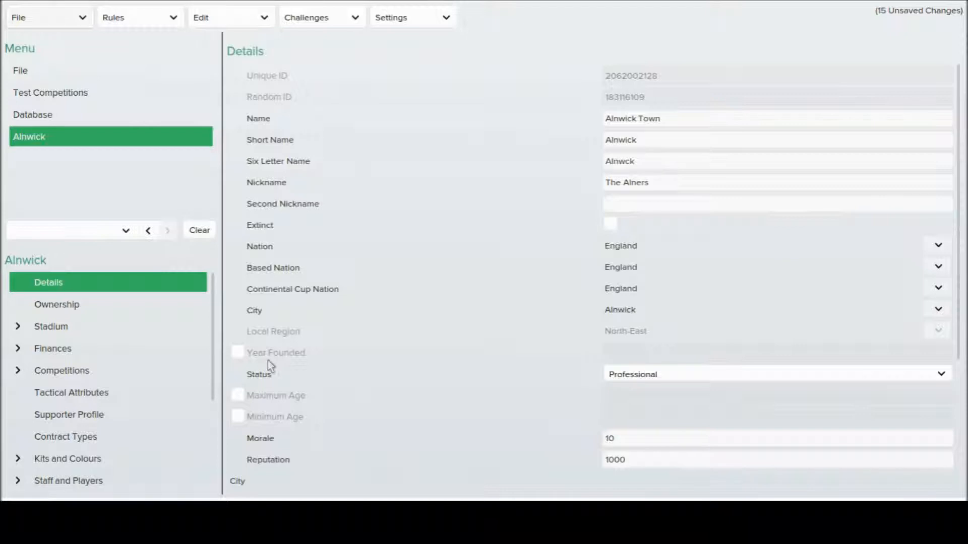
Enable the club's founding year, set it to 1879 and change the club status to Semi Professional
{"action": "left_click", "coordinate": [238, 353]}
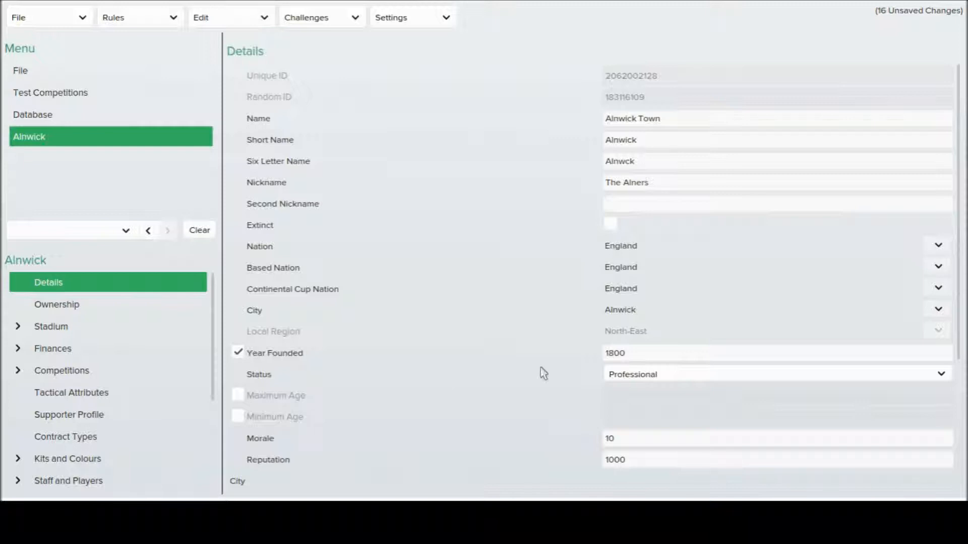
{"action": "left_click_drag", "start_coordinate": [614, 353], "coordinate": [652, 353]}
{"action": "type", "text": "79"}
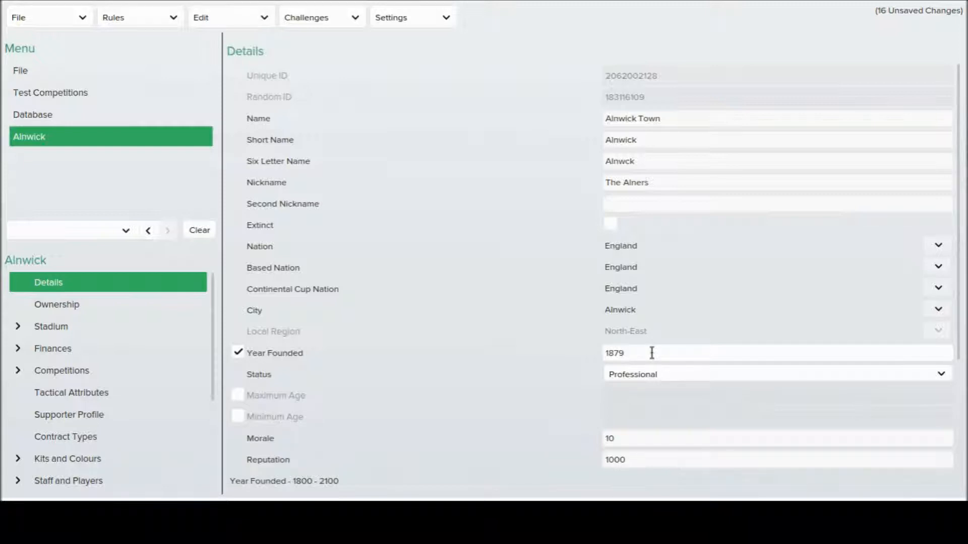
{"action": "key", "text": "Tab"}
{"action": "key", "text": "Down"}
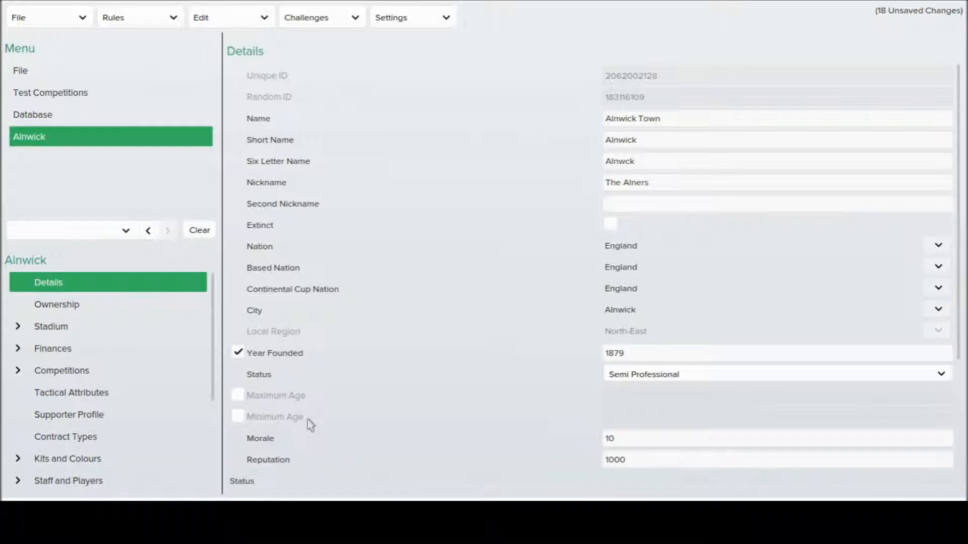
Set the club's morale to 20 and its reputation to 1500
{"action": "left_click", "coordinate": [687, 443]}
{"action": "type", "text": "2"}
{"action": "key", "text": "BackSpace"}
{"action": "type", "text": "20"}
{"action": "key", "text": "Tab"}
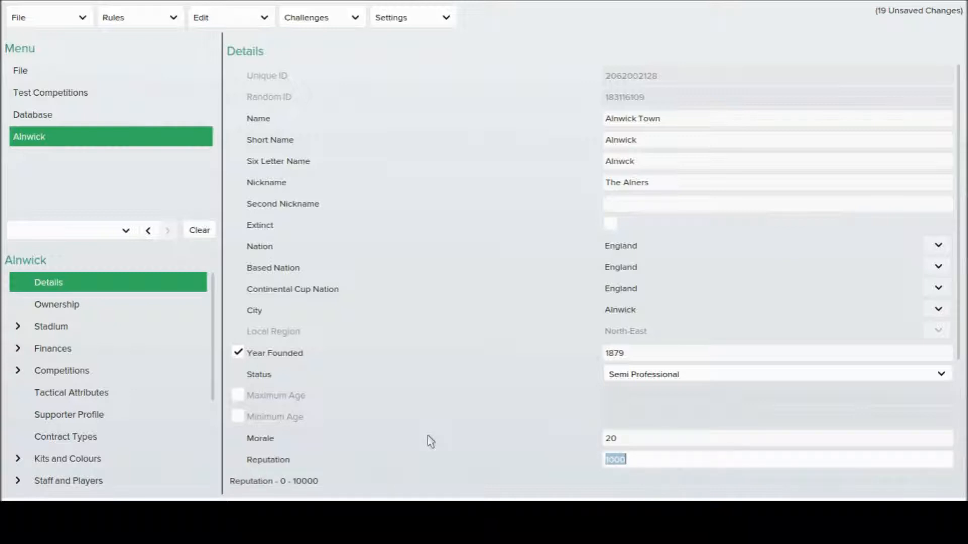
{"action": "type", "text": "1500"}
{"action": "key", "text": "Tab"}
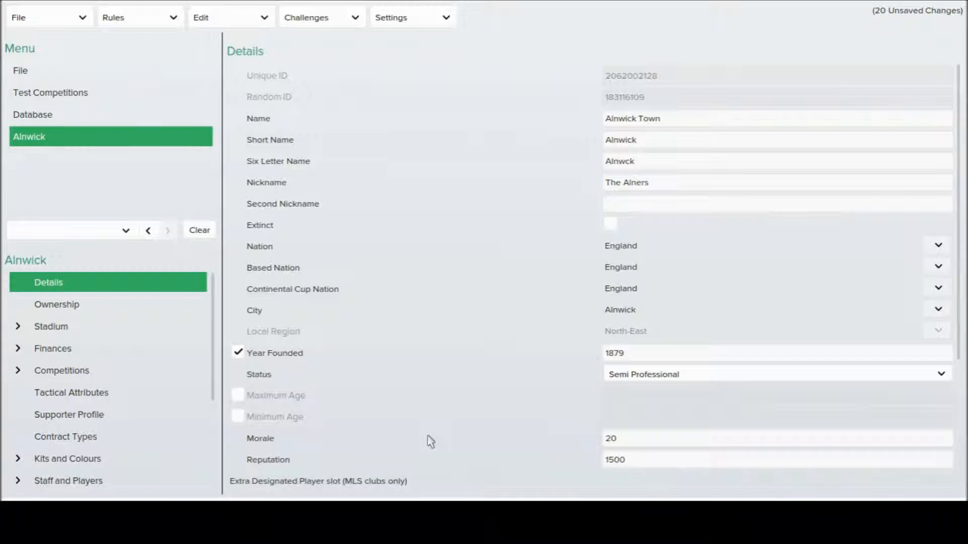
{"action": "left_click_drag", "start_coordinate": [962, 313], "coordinate": [964, 402]}
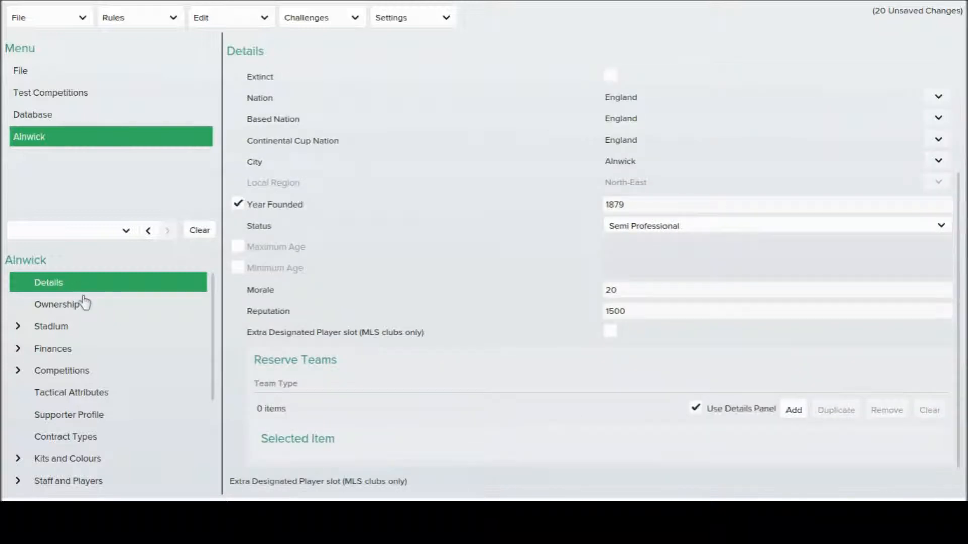
Set the club's balance to 500000 in its general finances
{"action": "left_click", "coordinate": [56, 374]}
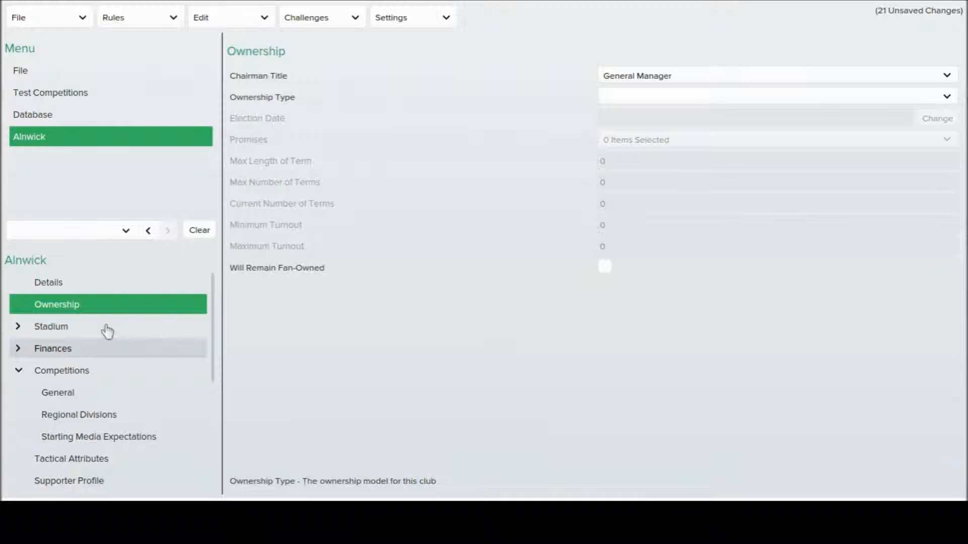
{"action": "left_click", "coordinate": [107, 332]}
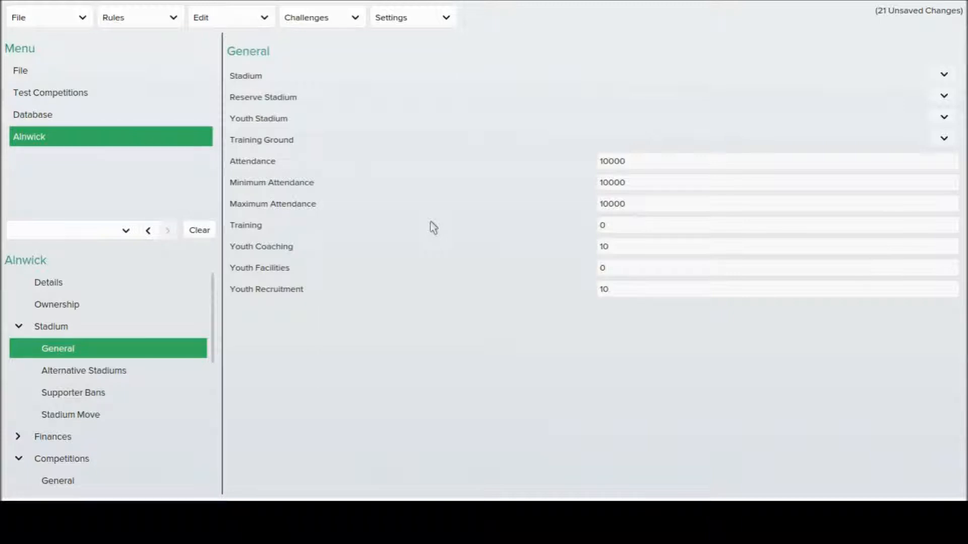
{"action": "left_click", "coordinate": [18, 436]}
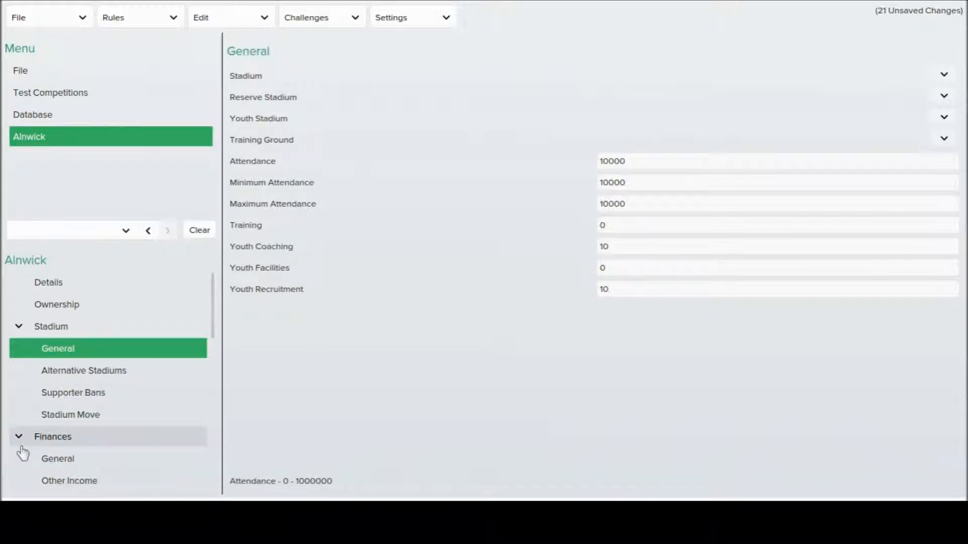
{"action": "left_click", "coordinate": [23, 458]}
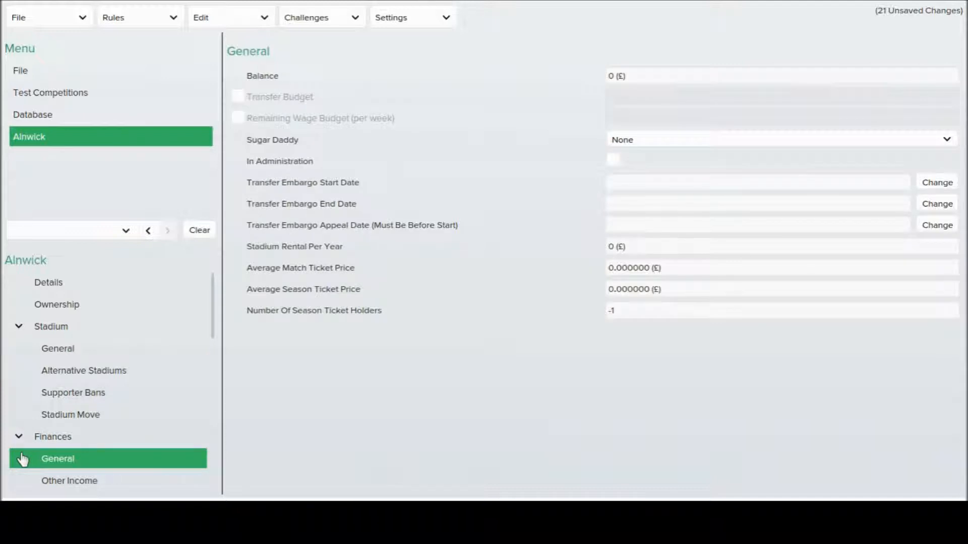
{"action": "key", "text": "Tab"}
{"action": "type", "text": "500000"}
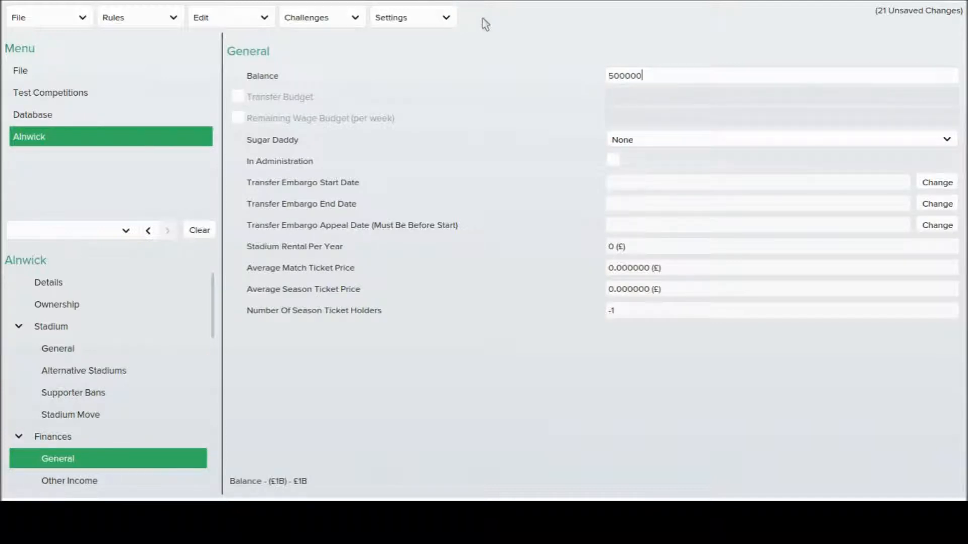
{"action": "key", "text": "Return"}
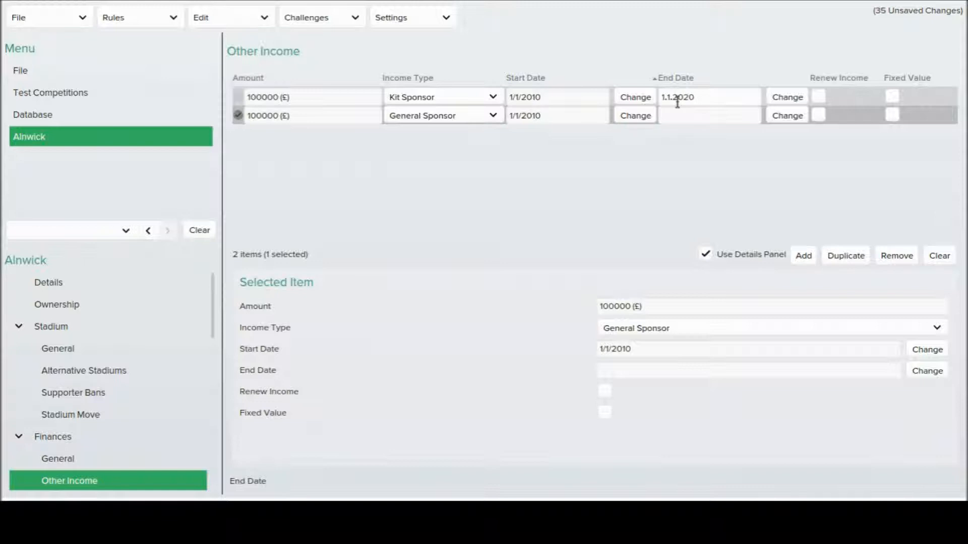
Enter an end date for the club's General Sponsor income entry
{"action": "left_click", "coordinate": [679, 115]}
{"action": "type", "text": "1/1/200"}
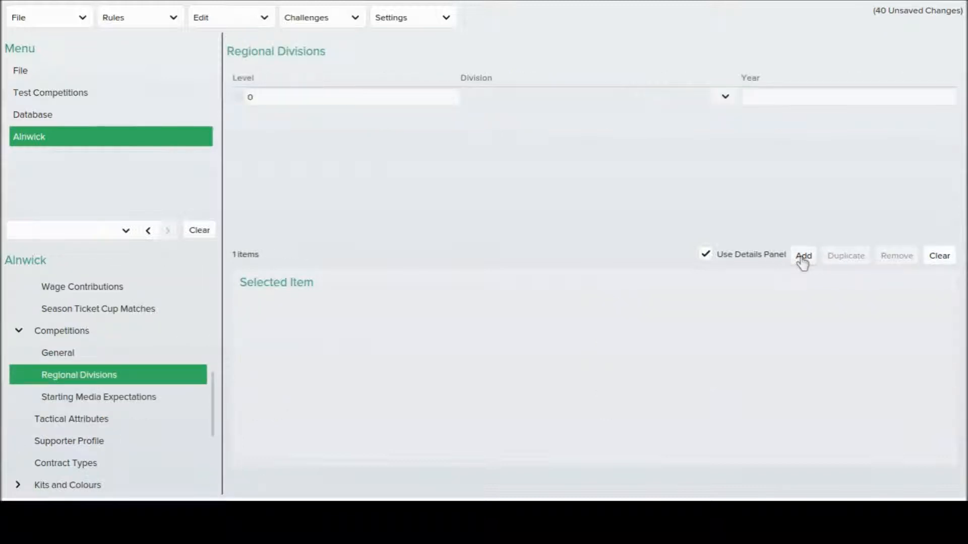
Add three more regional division entries for the club and set the first entry's level to 6
{"action": "left_click", "coordinate": [803, 257]}
{"action": "left_click", "coordinate": [803, 258]}
{"action": "left_click", "coordinate": [803, 257]}
{"action": "left_click", "coordinate": [257, 96]}
{"action": "type", "text": "6"}
{"action": "key", "text": "Return"}
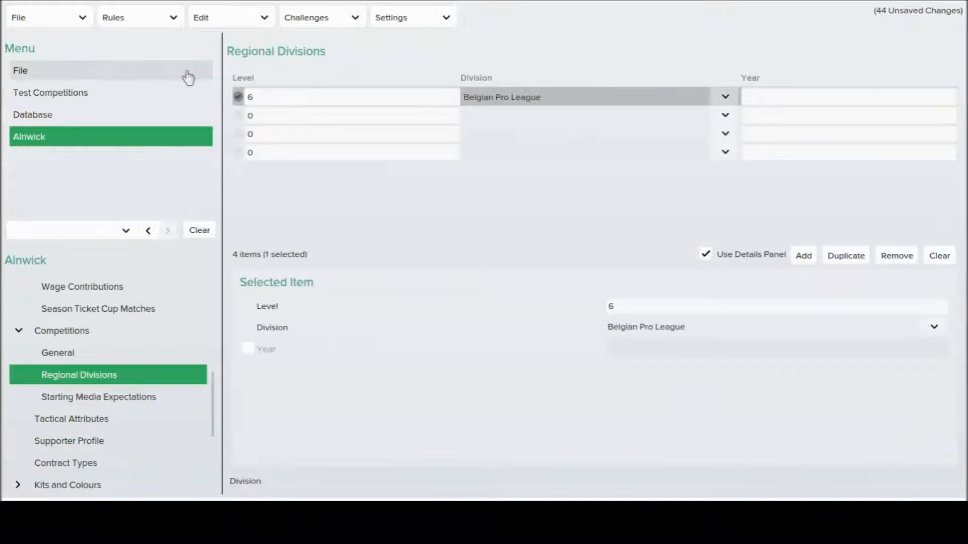
Set the levels of the second, third and fourth regional division entries to 8, 7 and 9
{"action": "left_click_drag", "start_coordinate": [325, 135], "coordinate": [205, 126]}
{"action": "type", "text": "7"}
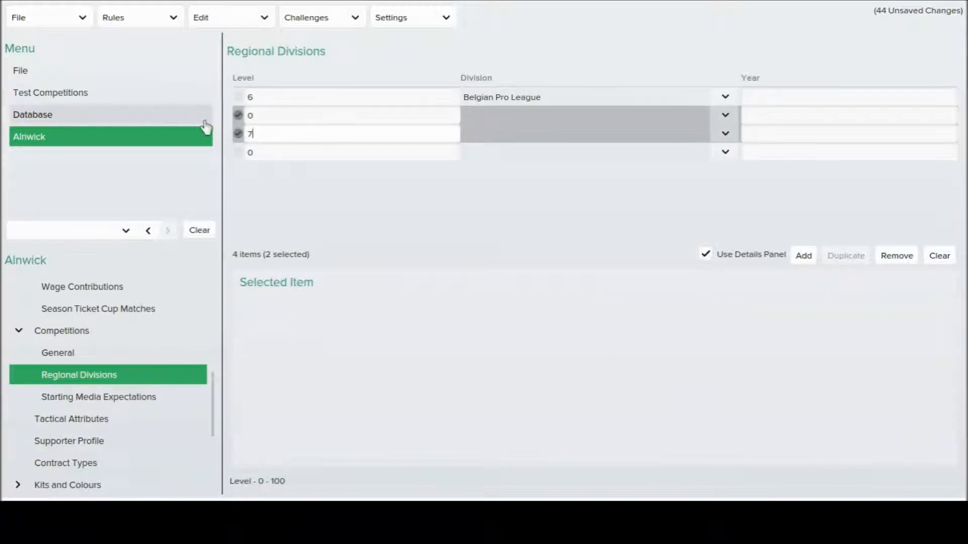
{"action": "key", "text": "Return"}
{"action": "left_click", "coordinate": [298, 116]}
{"action": "key", "text": "BackSpace"}
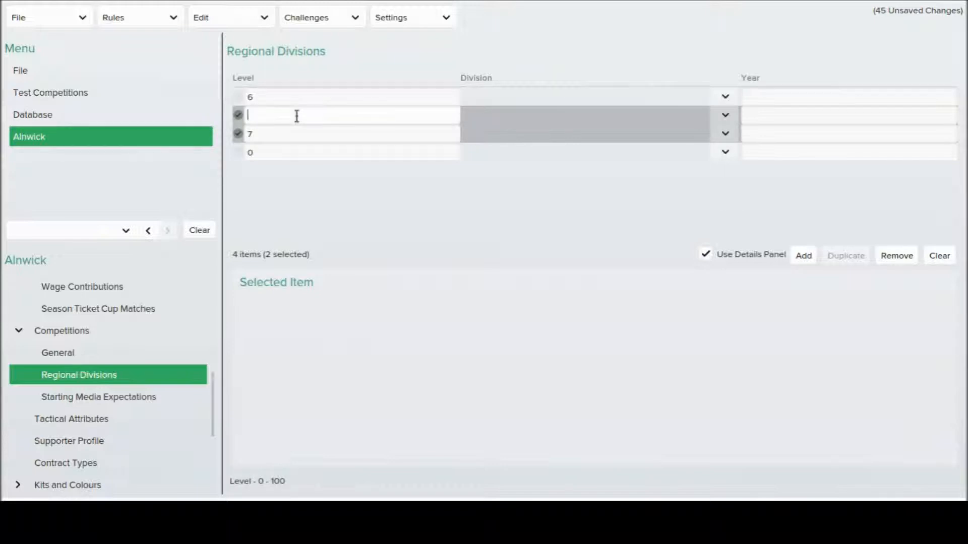
{"action": "type", "text": "8"}
{"action": "key", "text": "Return"}
{"action": "left_click", "coordinate": [266, 153]}
{"action": "type", "text": "9"}
Search the divisions for "conference" and assign Vanarama Conference North to the level 6 entry
{"action": "left_click", "coordinate": [724, 115]}
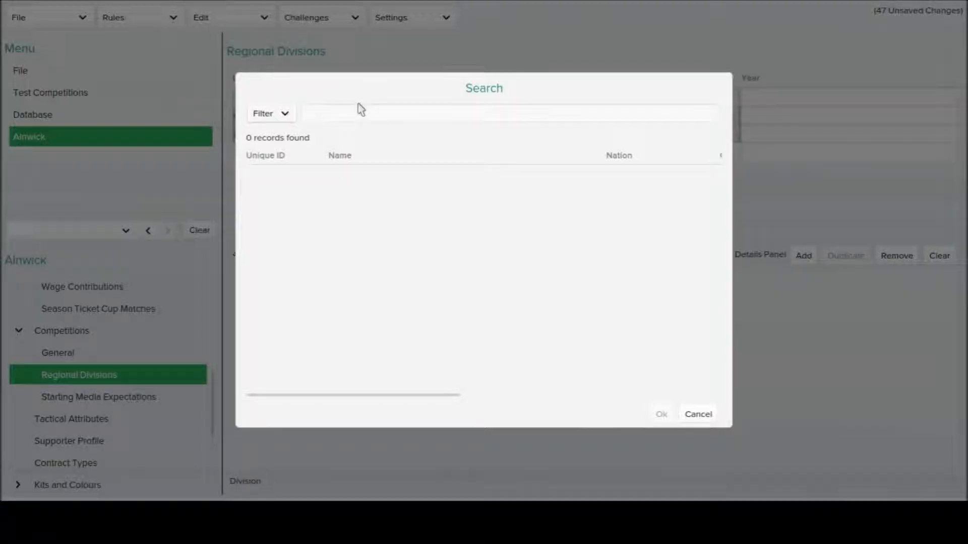
{"action": "type", "text": "conference"}
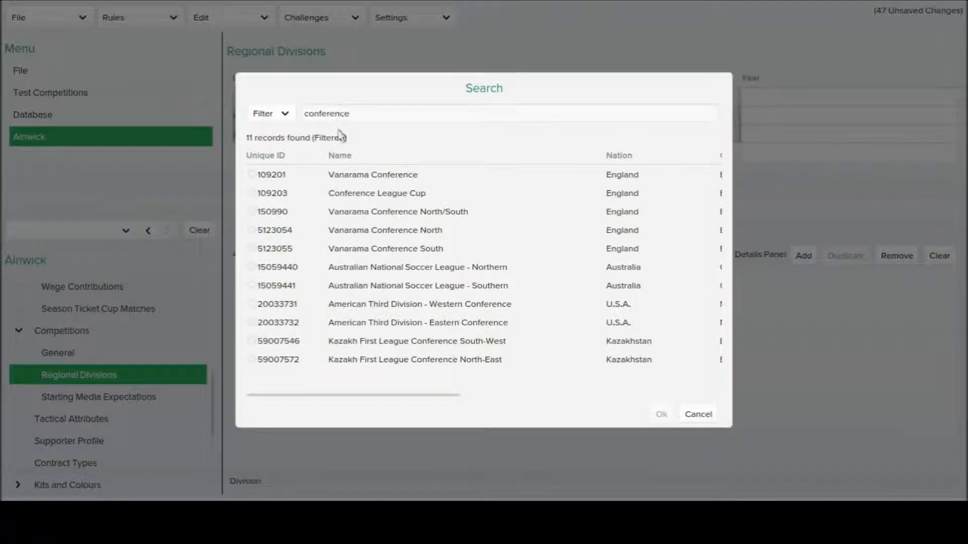
{"action": "double_click", "coordinate": [338, 229]}
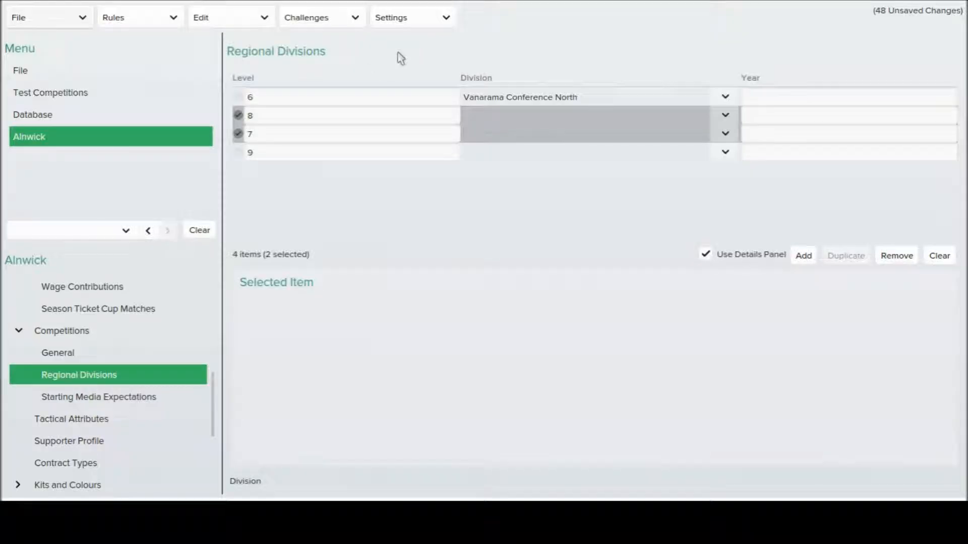
Search divisions for "northern premier" and assign English Northern Premier League Premier Division to level 7 and English Northern Premier League First Division N to level 8
{"action": "left_click", "coordinate": [344, 79]}
{"action": "left_click", "coordinate": [725, 115]}
{"action": "left_click", "coordinate": [726, 136]}
{"action": "type", "text": "nor"}
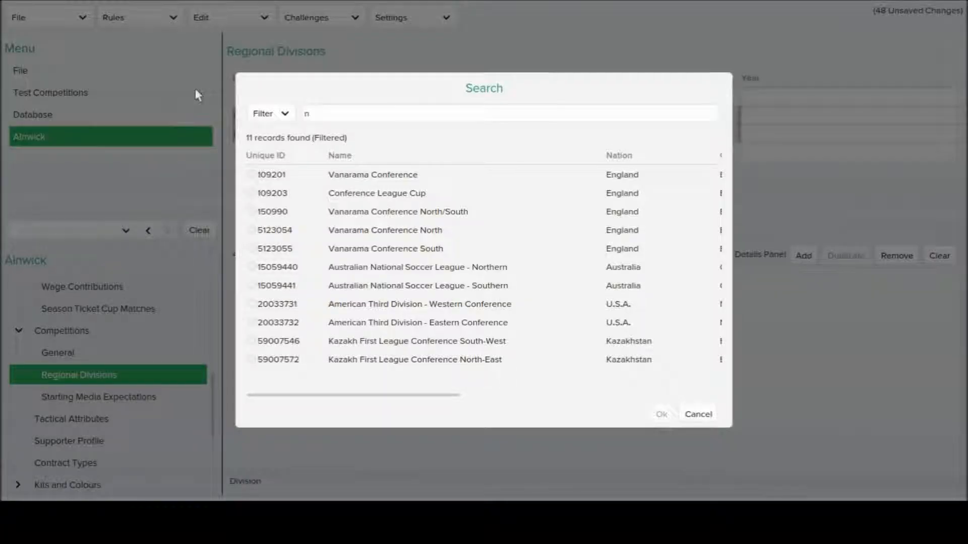
{"action": "type", "text": "thern premier"}
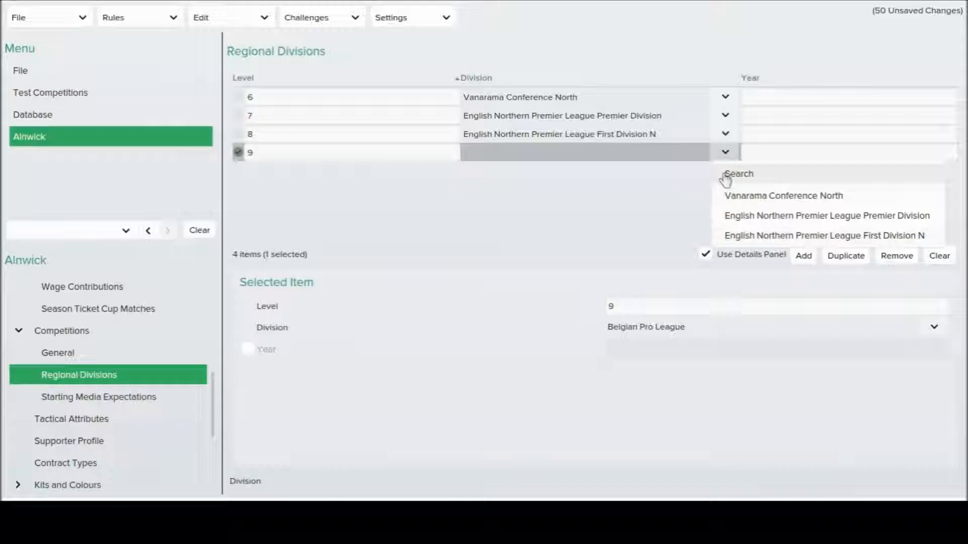
Search the divisions for "northern league" and try to assign English Northern League Division One to the level 9 entry
{"action": "left_click", "coordinate": [723, 175]}
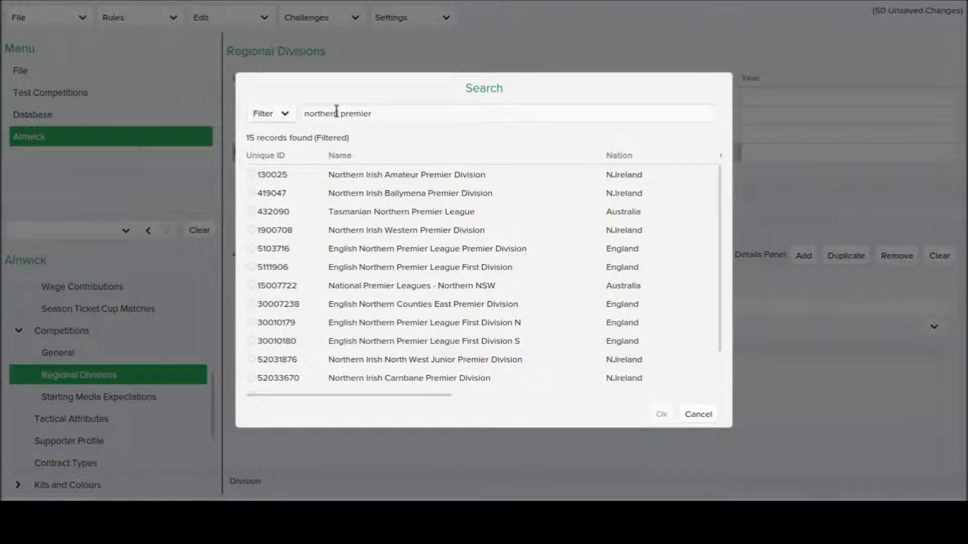
{"action": "left_click_drag", "start_coordinate": [338, 113], "coordinate": [425, 119]}
{"action": "key", "text": "BackSpace"}
{"action": "type", "text": "leageu"}
{"action": "key", "text": "BackSpace"}
{"action": "key", "text": "BackSpace"}
{"action": "type", "text": "ue"}
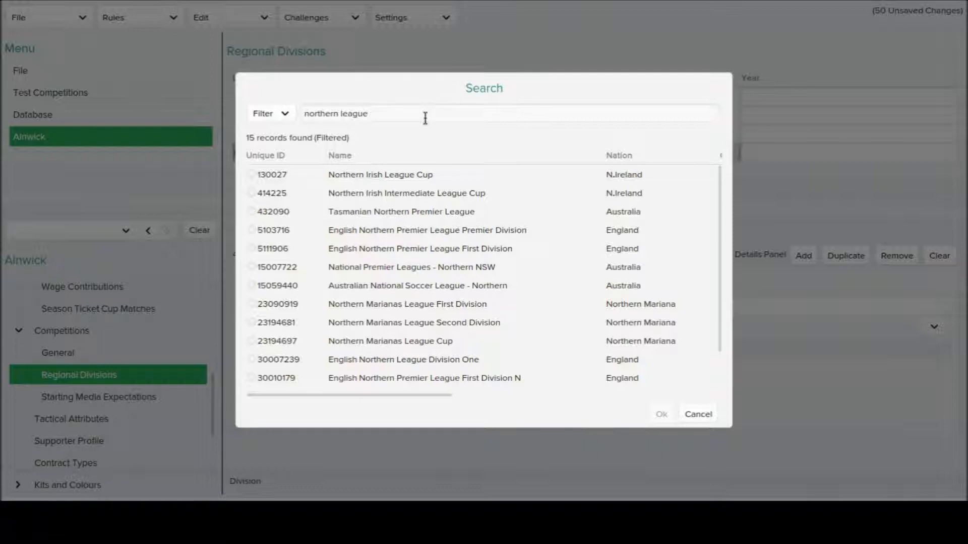
{"action": "double_click", "coordinate": [364, 361]}
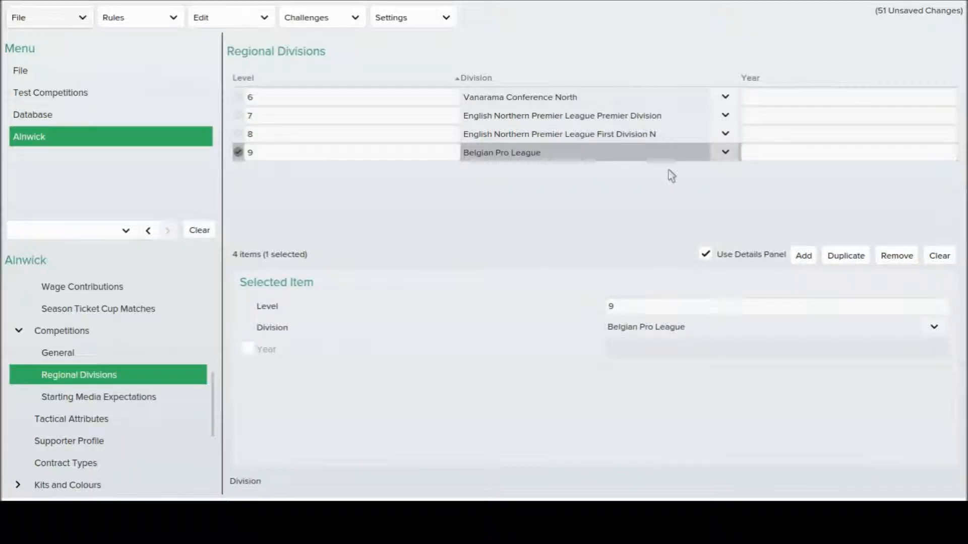
Retry choosing English Northern League Division One as the level 9 entry's division
{"action": "left_click", "coordinate": [714, 156]}
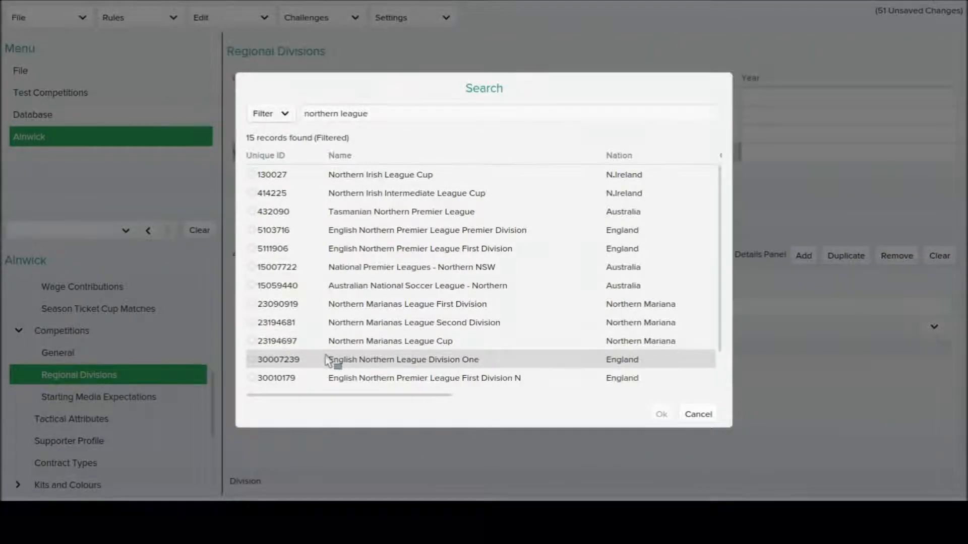
{"action": "double_click", "coordinate": [328, 361]}
{"action": "left_click", "coordinate": [715, 153]}
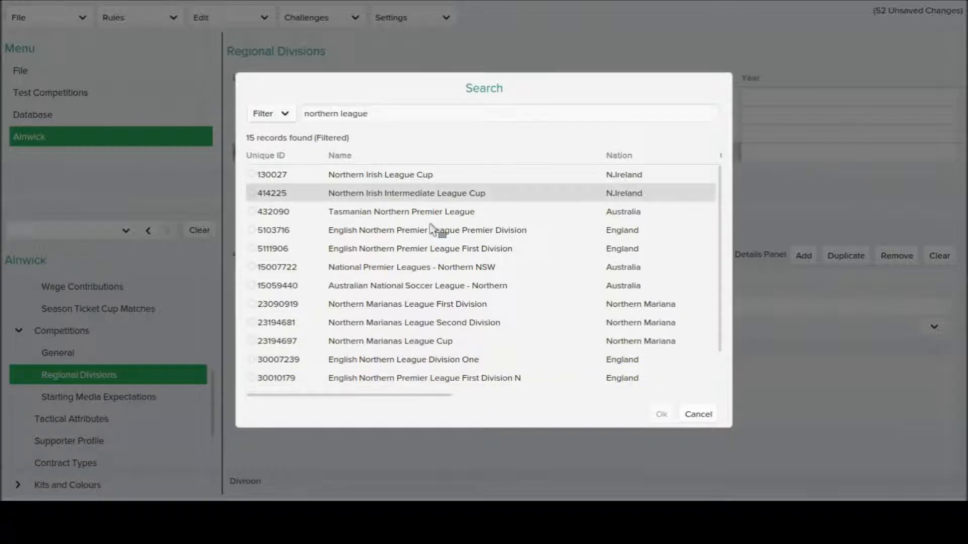
{"action": "double_click", "coordinate": [295, 364]}
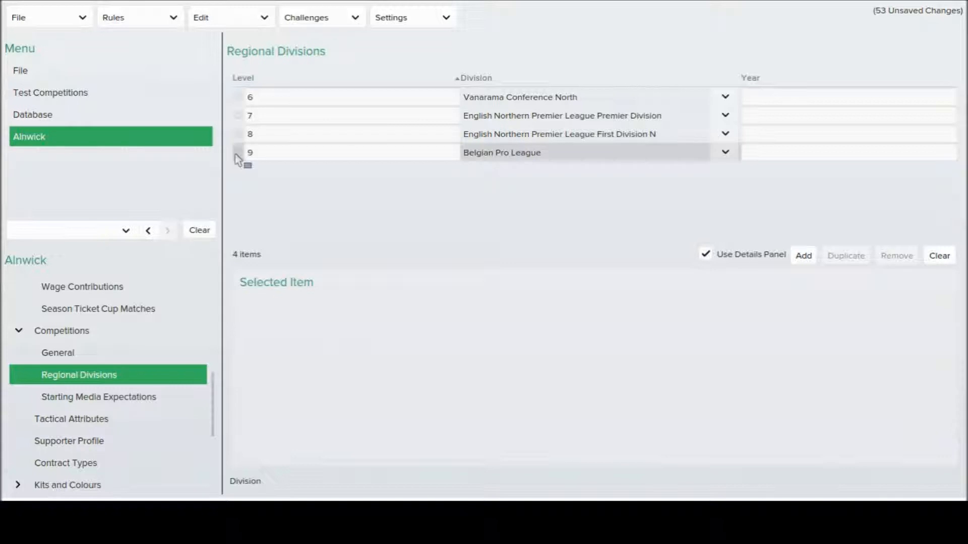
Try to remove the level 9 entry from the club's regional divisions
{"action": "left_click", "coordinate": [236, 154]}
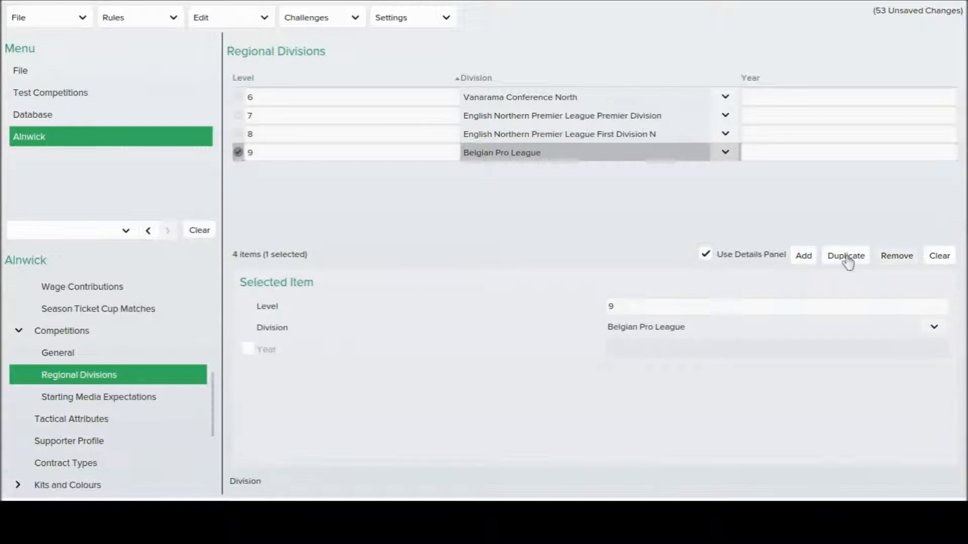
{"action": "left_click", "coordinate": [890, 263]}
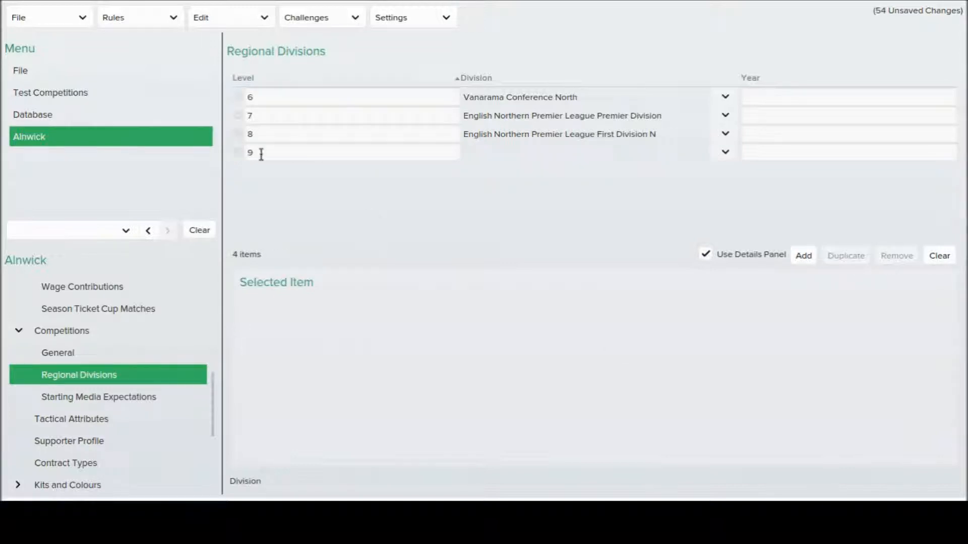
{"action": "left_click", "coordinate": [235, 141]}
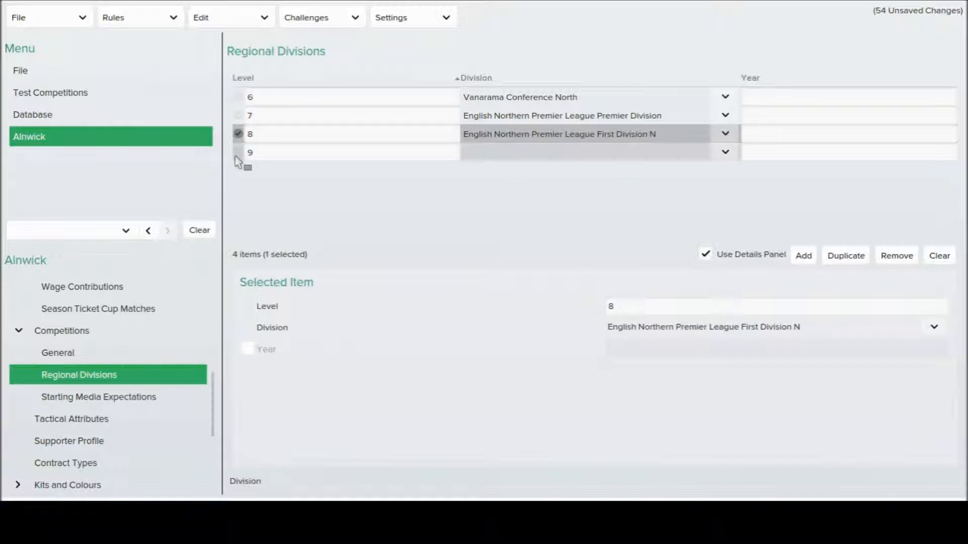
{"action": "left_click", "coordinate": [238, 152]}
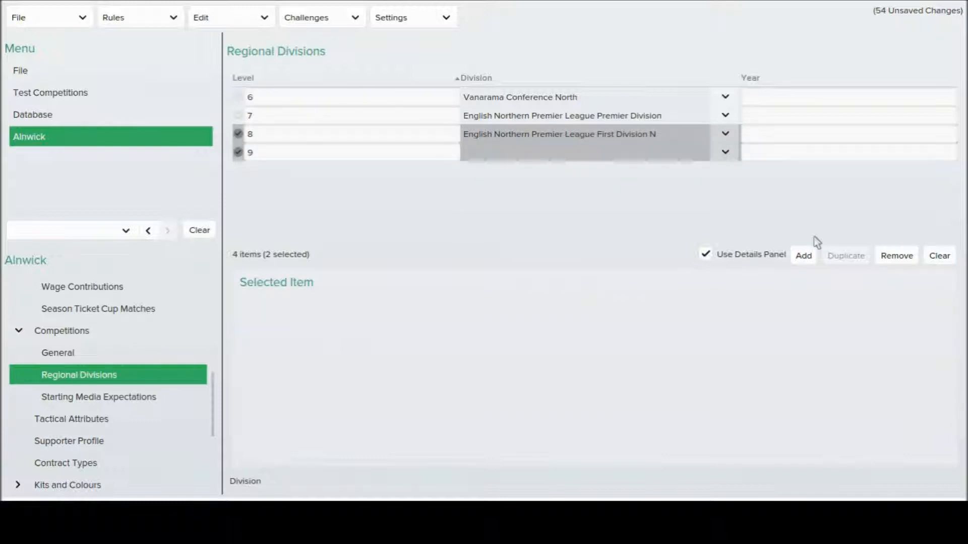
{"action": "left_click", "coordinate": [240, 135]}
{"action": "left_click", "coordinate": [896, 256]}
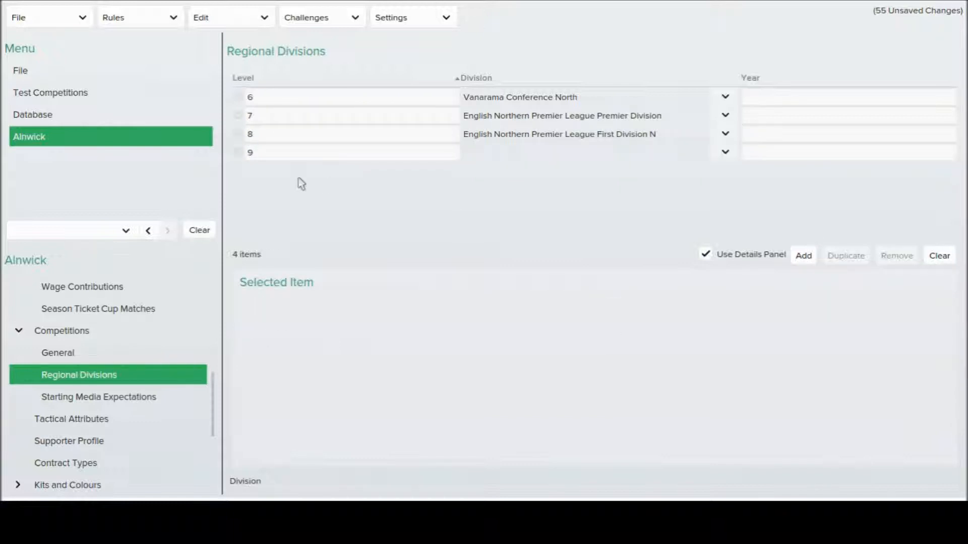
Review the club's starting media expectations, tactical attributes, supporter profile, contract types and home, away and third kits
{"action": "left_click", "coordinate": [99, 398]}
{"action": "left_click", "coordinate": [75, 418]}
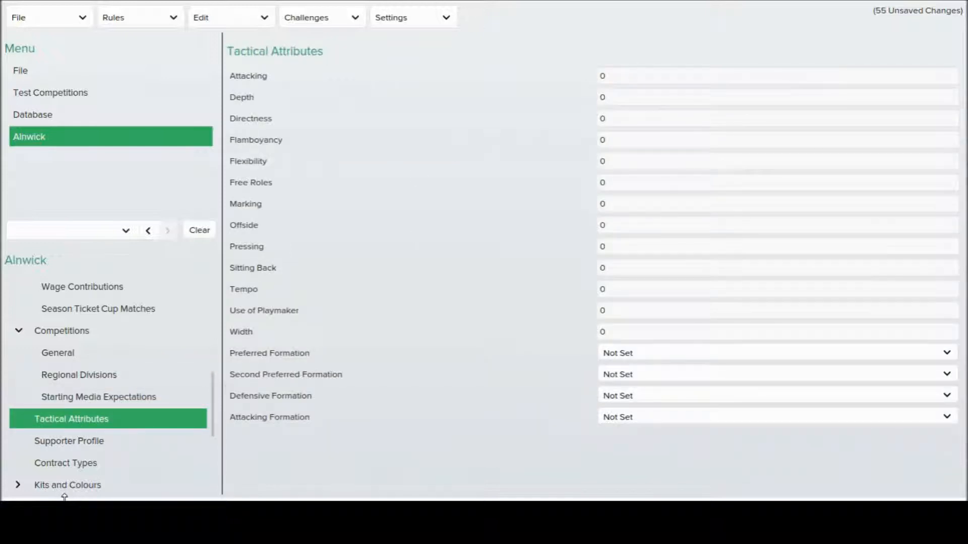
{"action": "scroll", "coordinate": [209, 393], "scroll_direction": "down", "scroll_amount": 3}
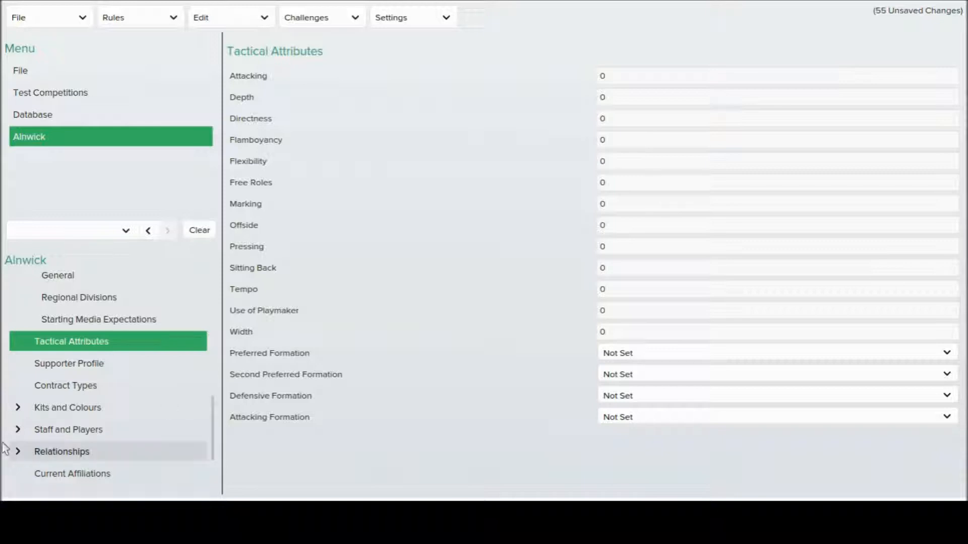
{"action": "left_click", "coordinate": [19, 409]}
{"action": "left_click", "coordinate": [38, 367]}
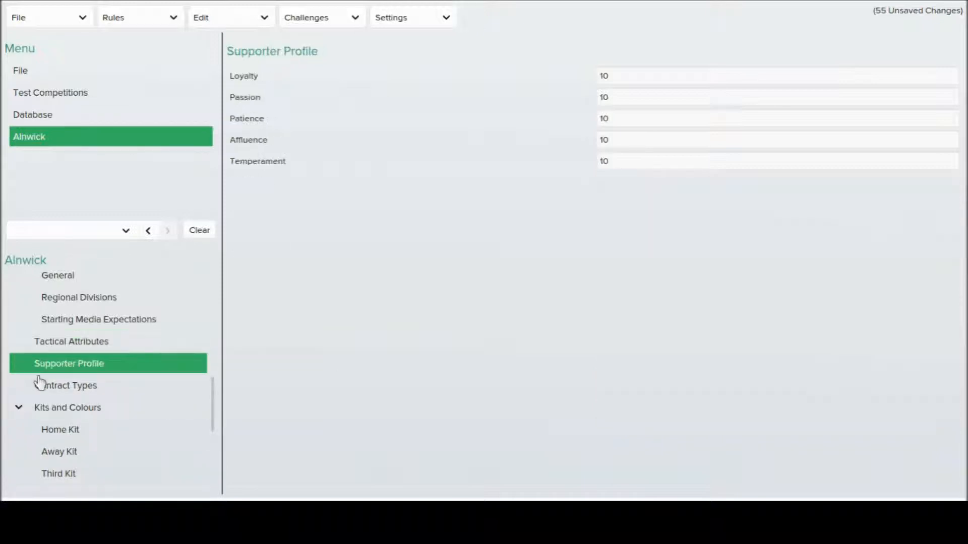
{"action": "left_click", "coordinate": [41, 390]}
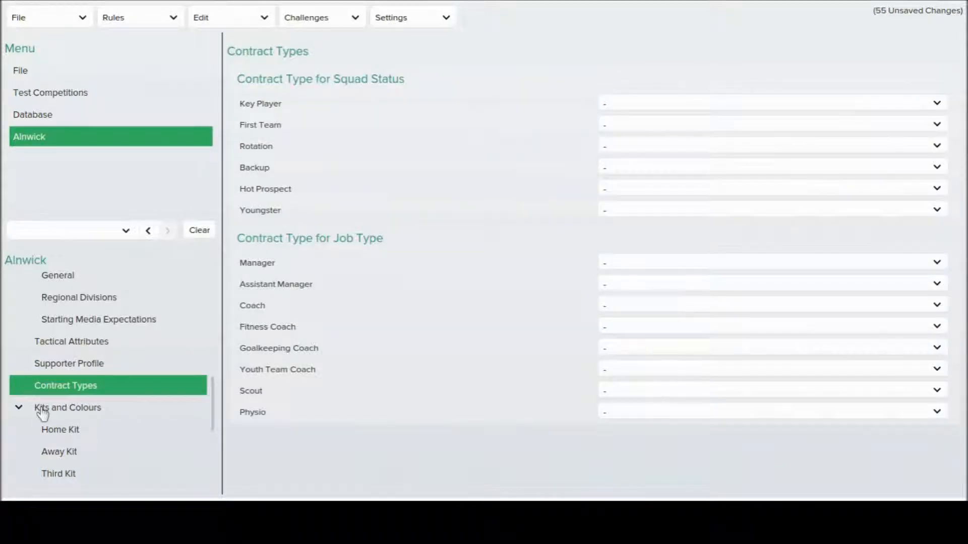
{"action": "left_click", "coordinate": [47, 429]}
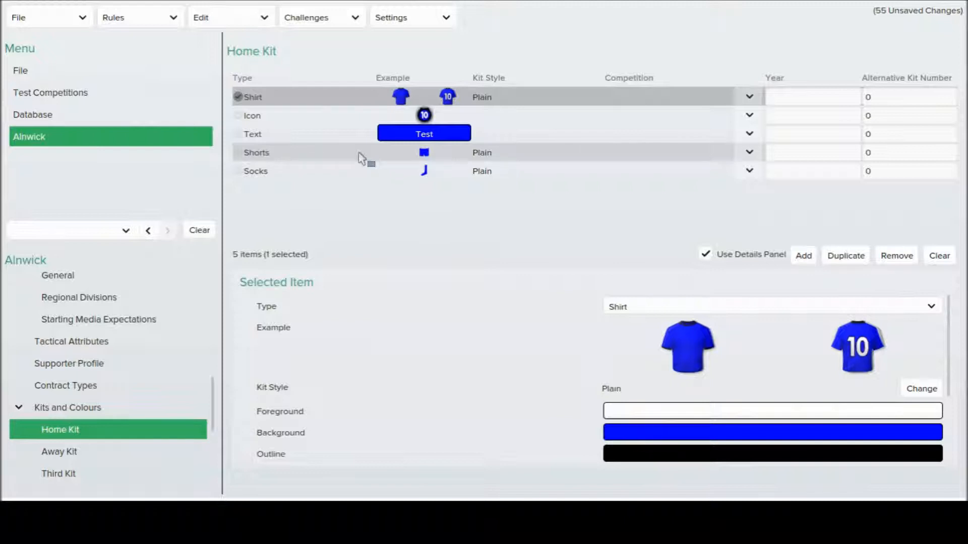
{"action": "left_click", "coordinate": [68, 453]}
{"action": "left_click", "coordinate": [70, 474]}
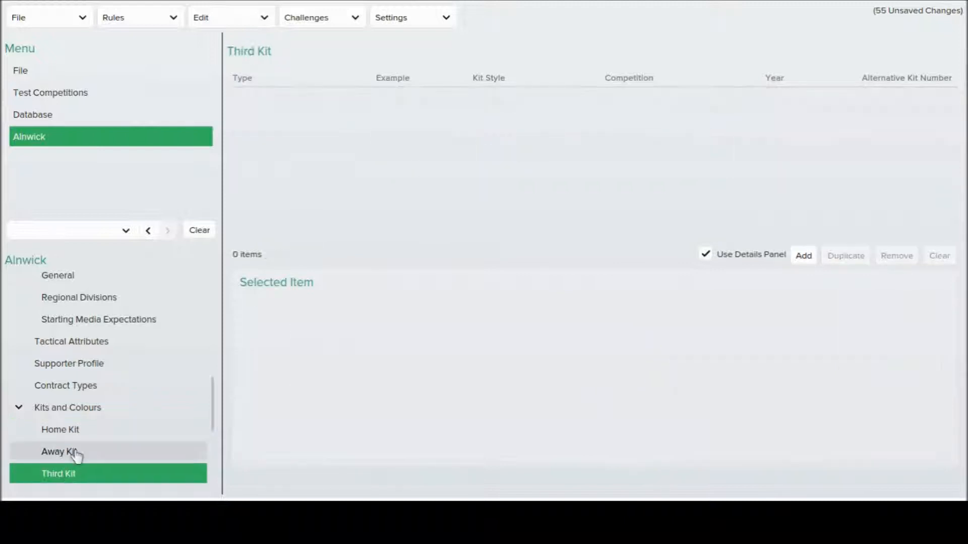
{"action": "left_click", "coordinate": [76, 453]}
Set the home kit shirt's background to white and its number colour to black
{"action": "left_click", "coordinate": [75, 433]}
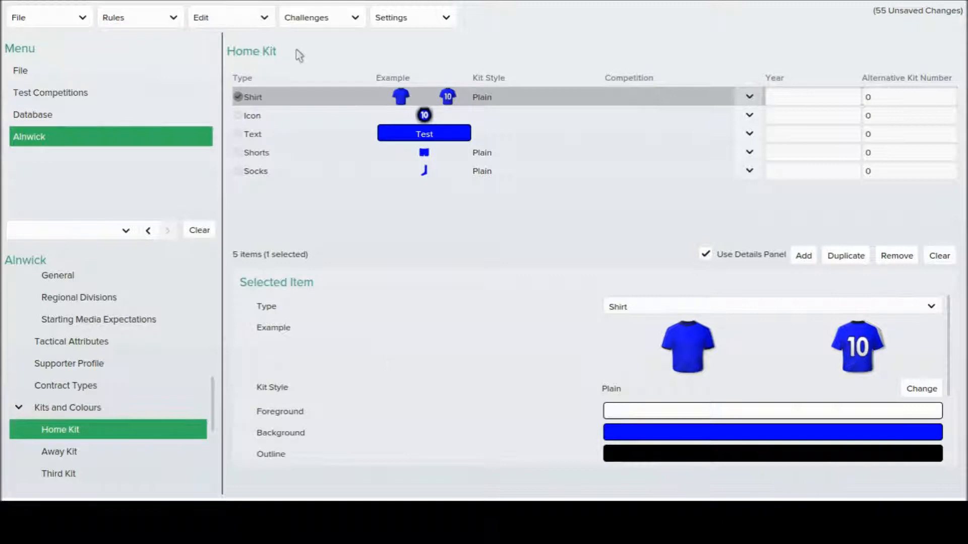
{"action": "left_click", "coordinate": [688, 431]}
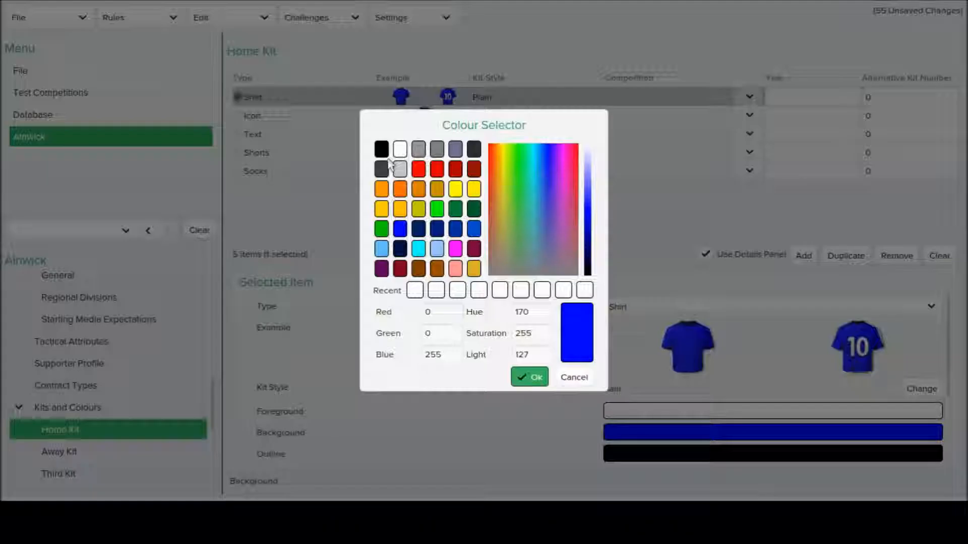
{"action": "left_click", "coordinate": [399, 156]}
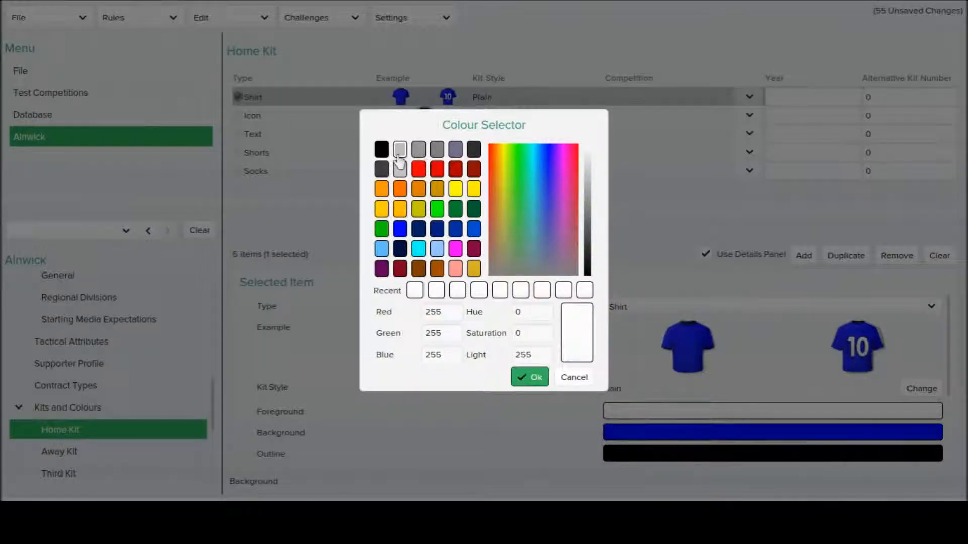
{"action": "left_click", "coordinate": [529, 377]}
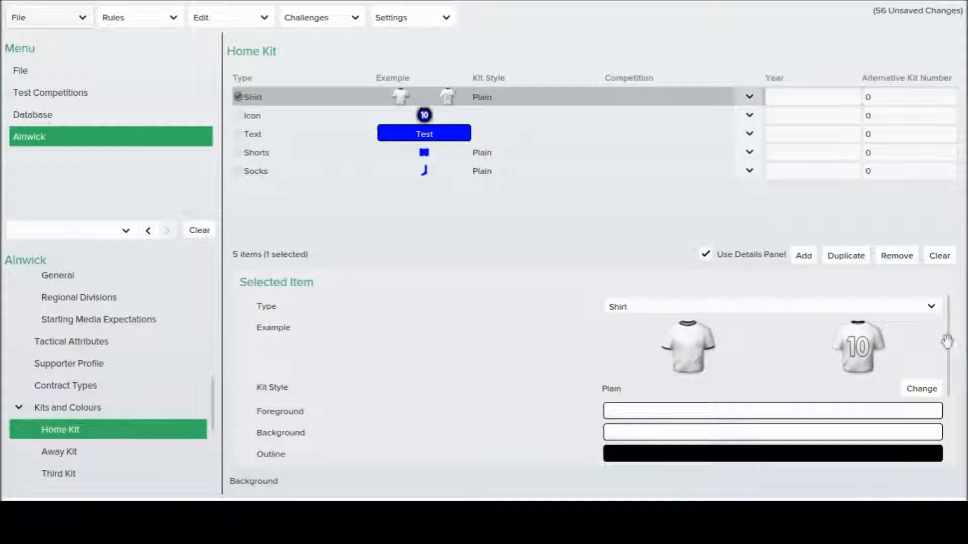
{"action": "scroll", "coordinate": [949, 341], "scroll_direction": "down", "scroll_amount": 1}
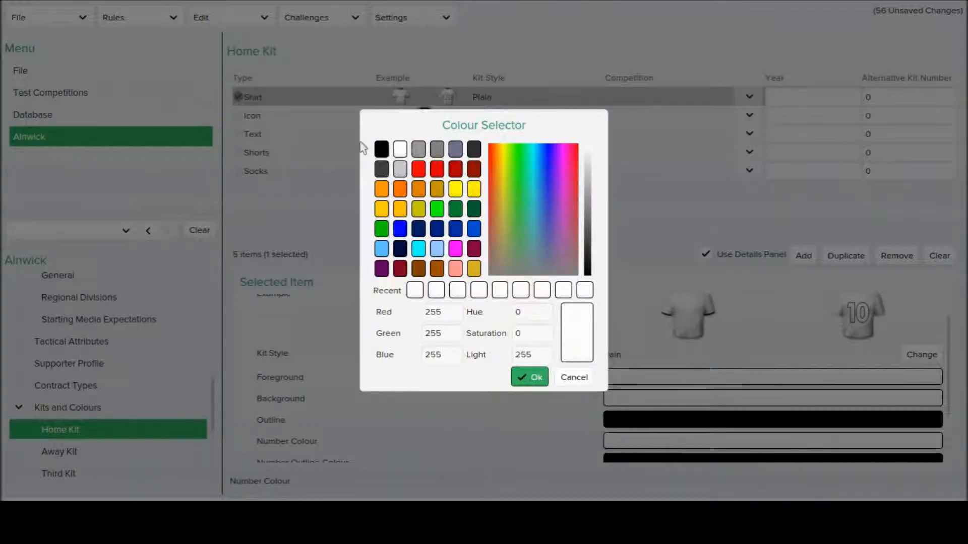
{"action": "left_click", "coordinate": [381, 150]}
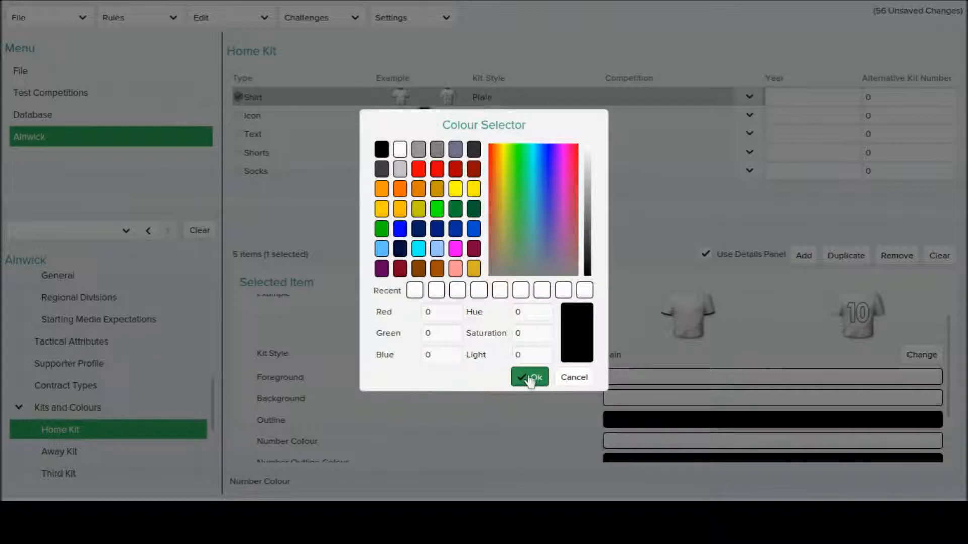
{"action": "left_click", "coordinate": [538, 418]}
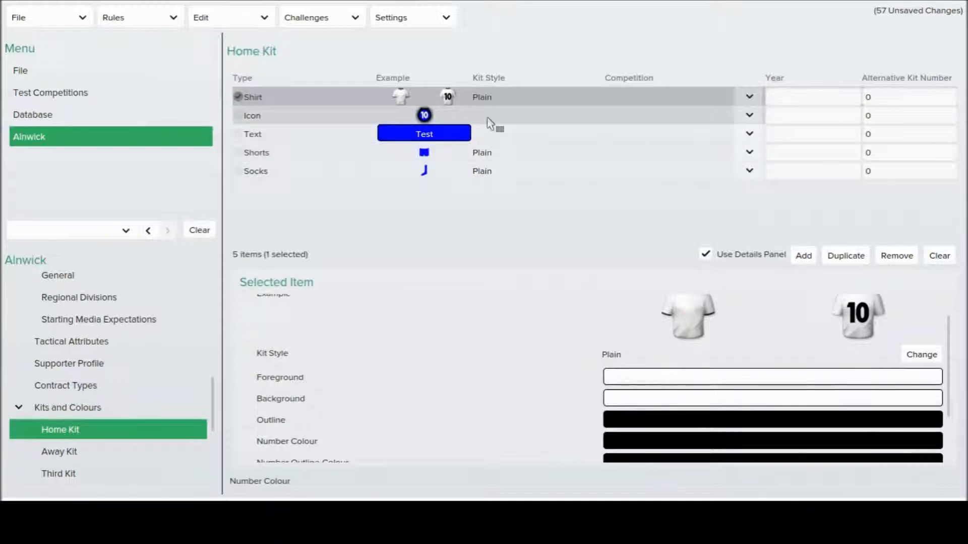
Give the home kit icon a black number colour and a white background
{"action": "left_click", "coordinate": [373, 120]}
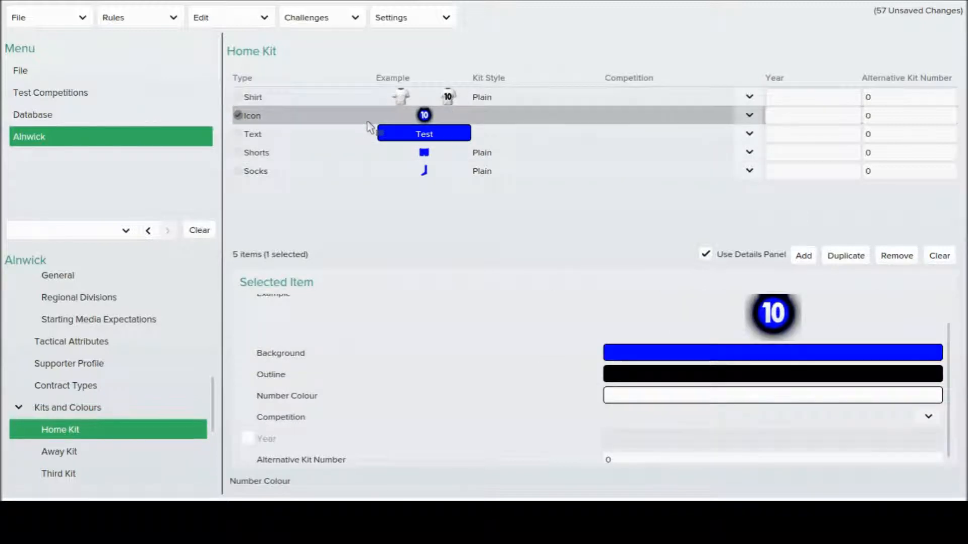
{"action": "left_click", "coordinate": [629, 393]}
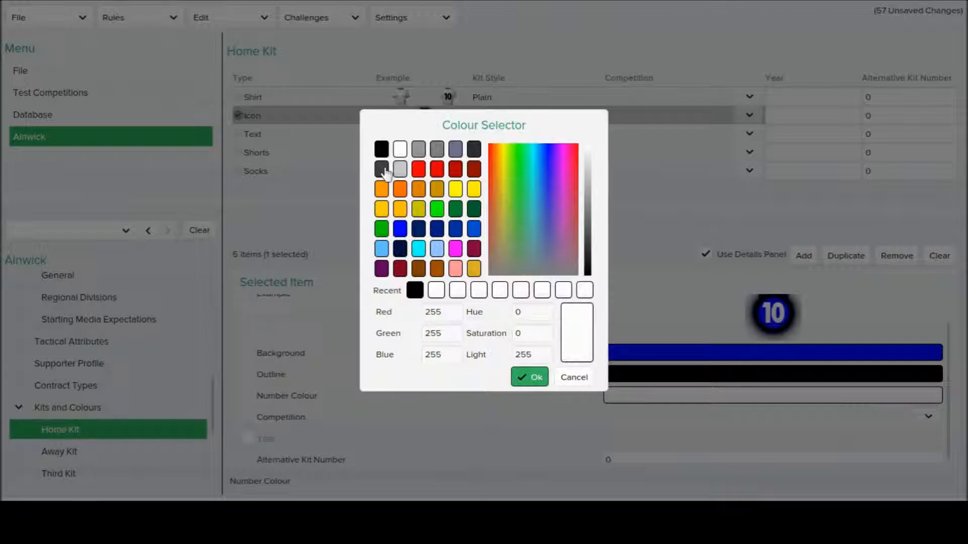
{"action": "left_click", "coordinate": [388, 149]}
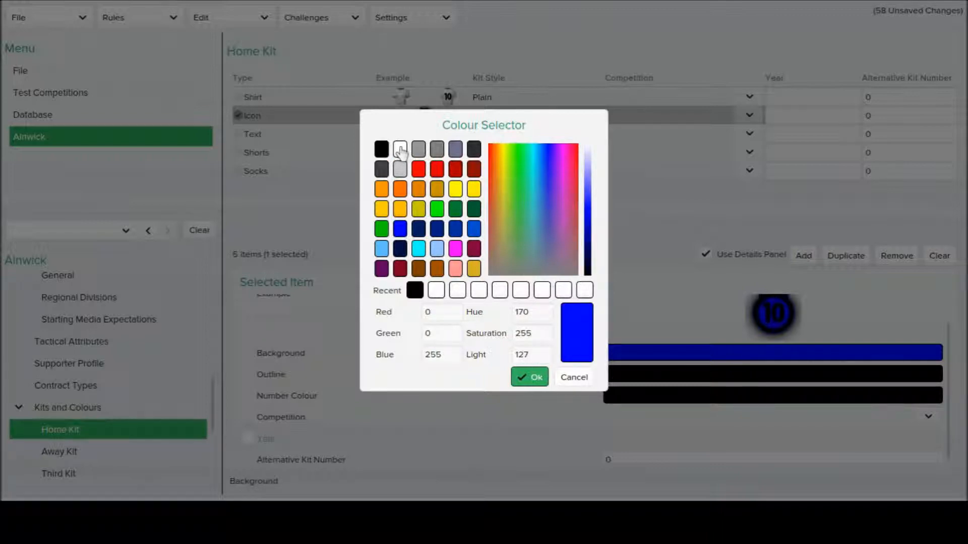
{"action": "left_click", "coordinate": [400, 150]}
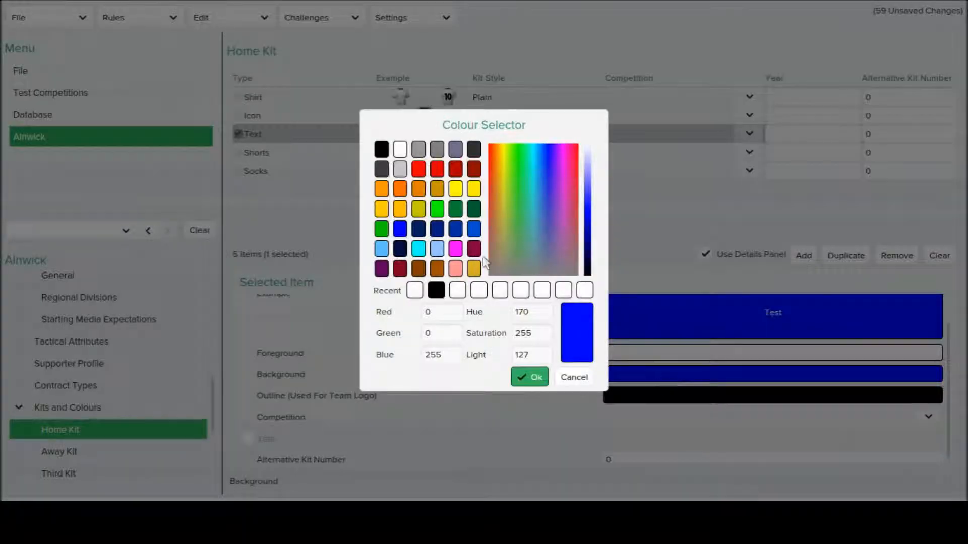
Change the home kit text to a white background with a black foreground
{"action": "left_click", "coordinate": [400, 155]}
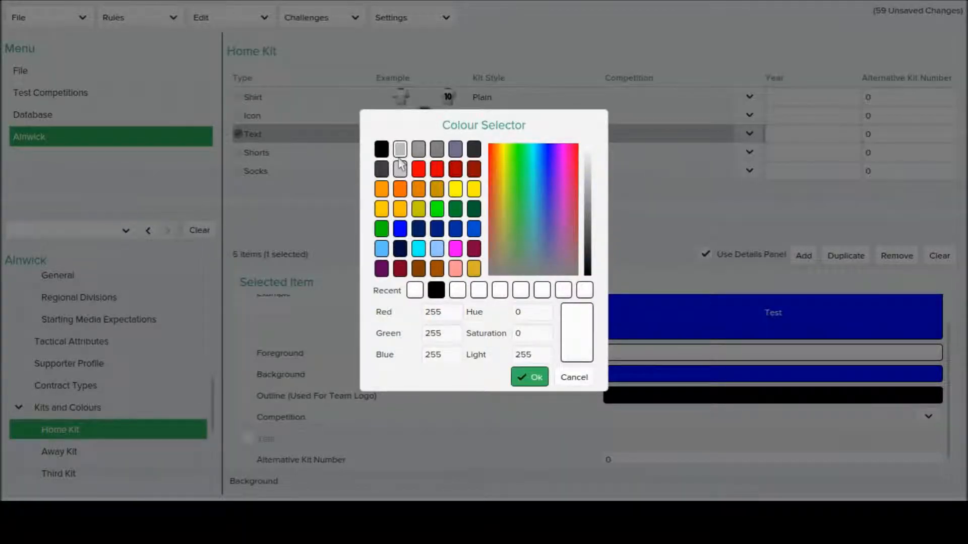
{"action": "left_click", "coordinate": [527, 384]}
{"action": "left_click", "coordinate": [380, 148]}
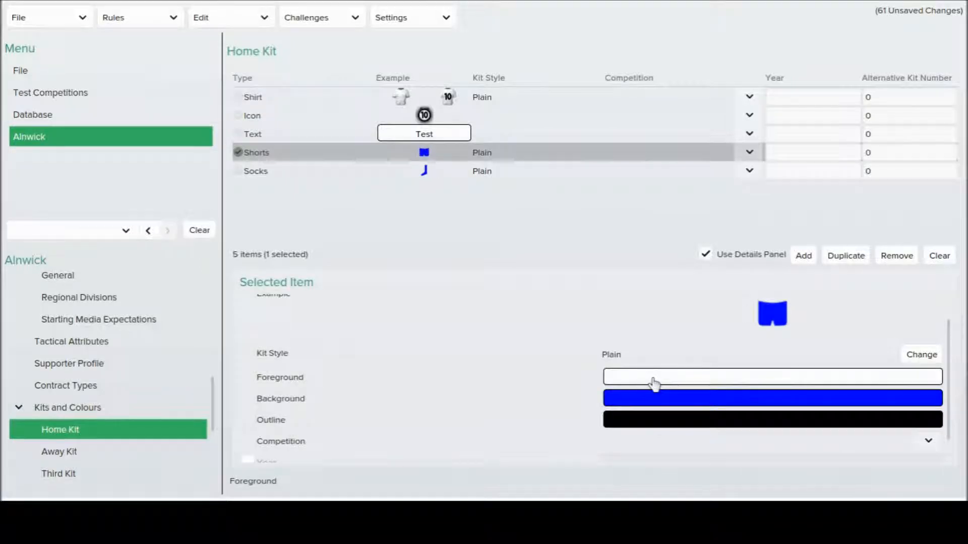
Set the background of the home kit shorts to black
{"action": "left_click", "coordinate": [642, 396]}
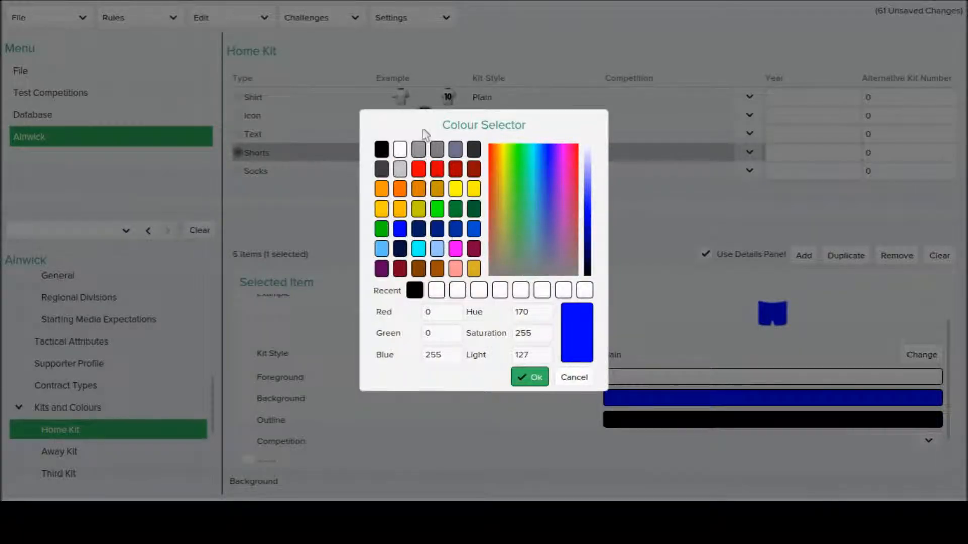
{"action": "left_click", "coordinate": [379, 148]}
{"action": "left_click", "coordinate": [529, 377]}
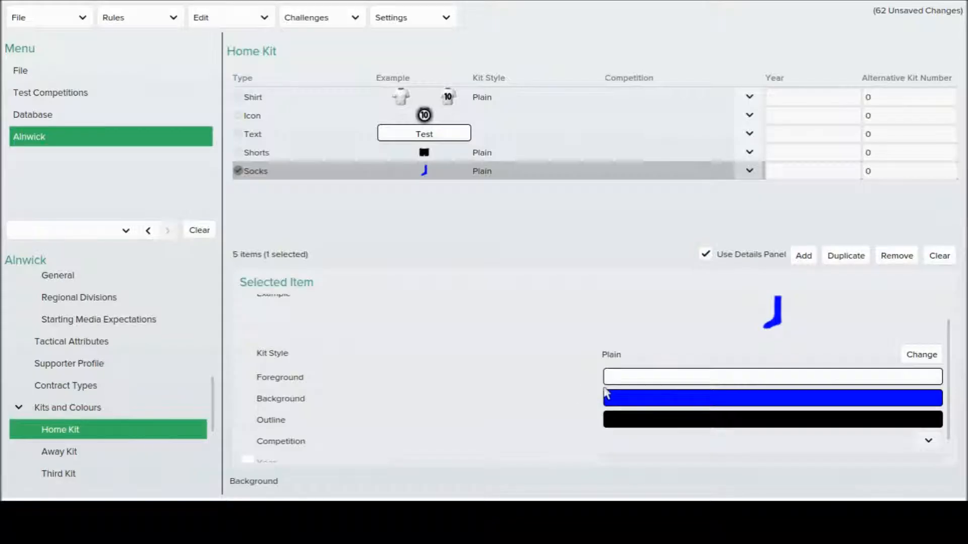
Give the away kit shirt a bright green background and the Hoops kit style
{"action": "left_click", "coordinate": [152, 451]}
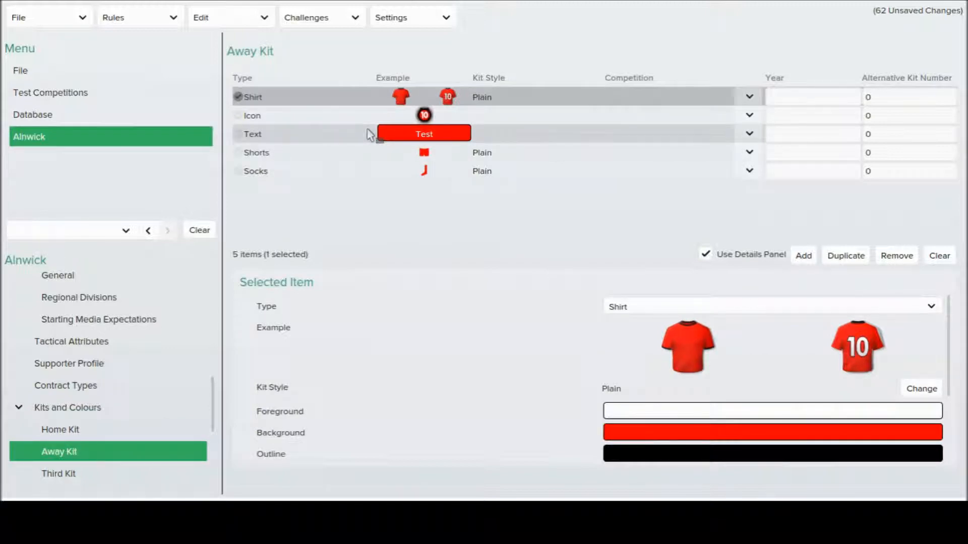
{"action": "left_click", "coordinate": [639, 432]}
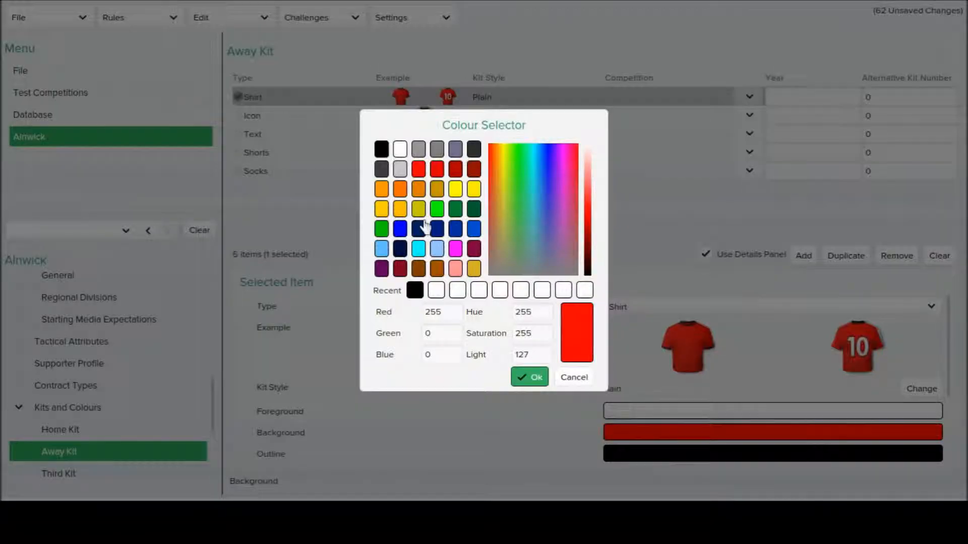
{"action": "left_click", "coordinate": [418, 248]}
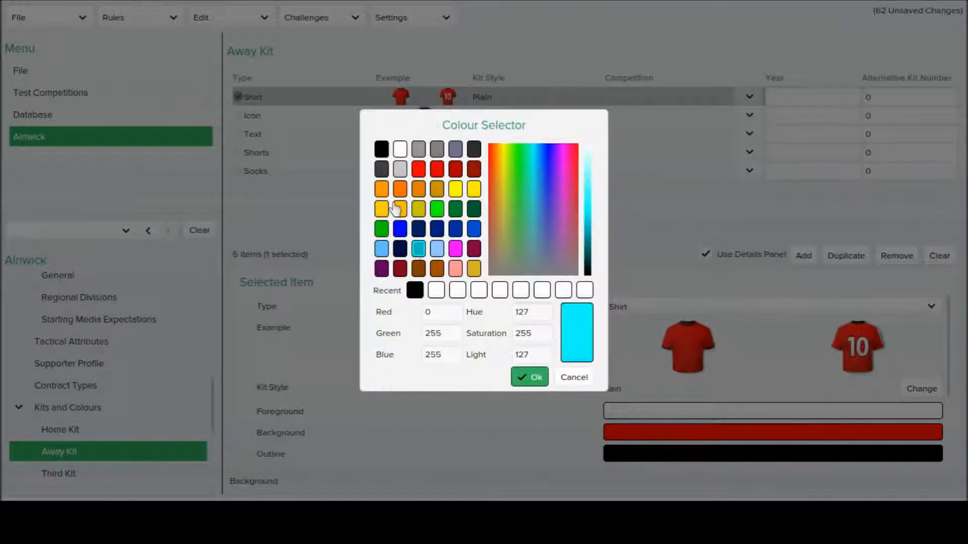
{"action": "left_click", "coordinate": [470, 213]}
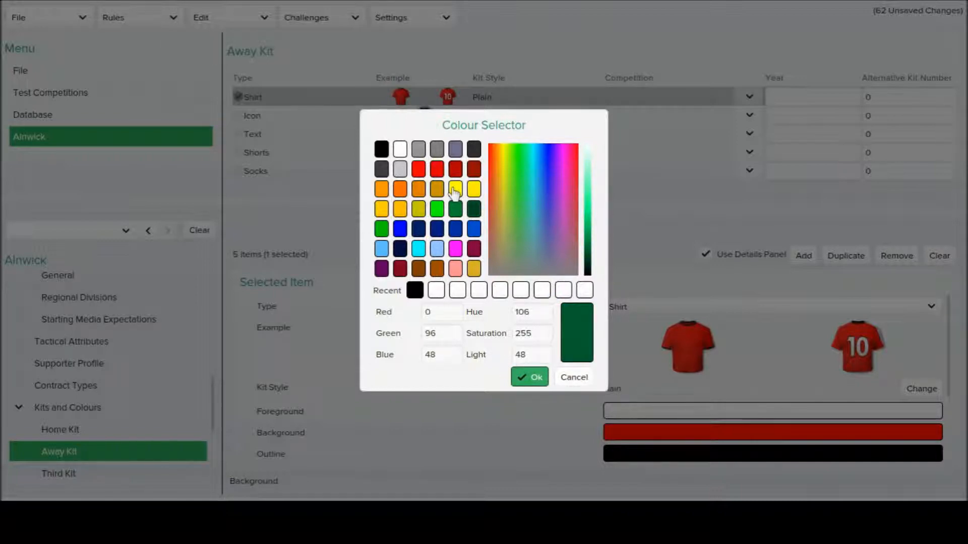
{"action": "left_click", "coordinate": [528, 377]}
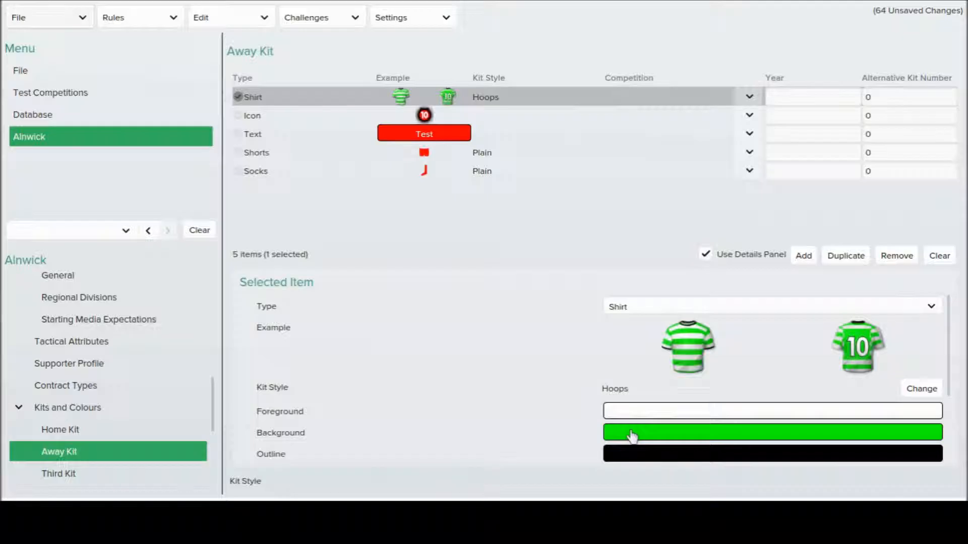
Recolour the away shirt's hoops with a black foreground, keeping green as the background
{"action": "left_click", "coordinate": [631, 435]}
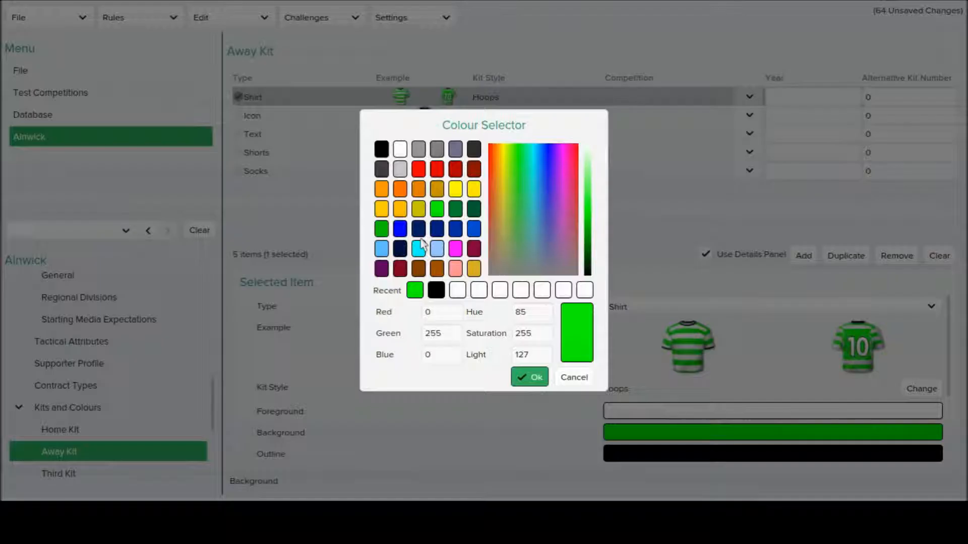
{"action": "left_click", "coordinate": [379, 156]}
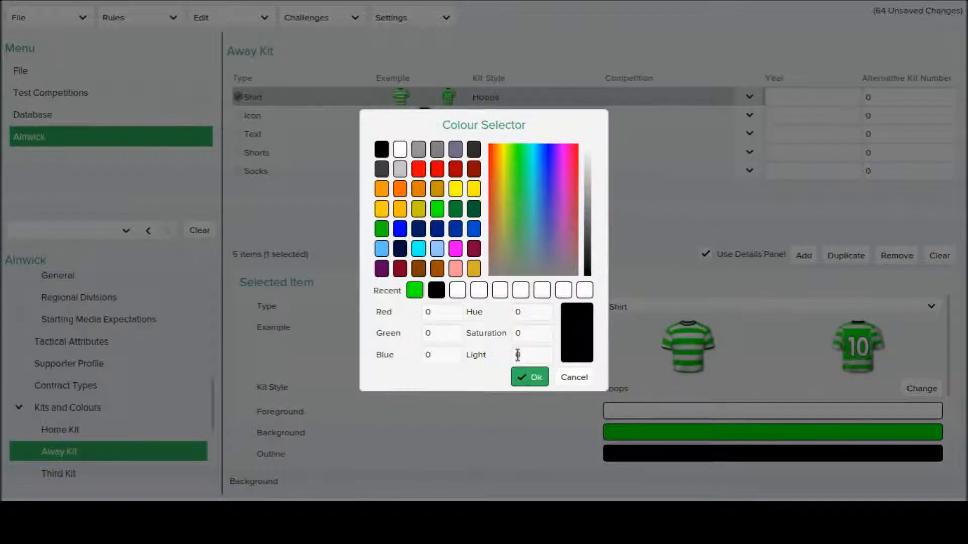
{"action": "left_click", "coordinate": [526, 377]}
{"action": "left_click", "coordinate": [638, 428]}
{"action": "left_click", "coordinate": [534, 384]}
Look through the club's board, players and responsibilities under Staff and Players
{"action": "scroll", "coordinate": [213, 426], "scroll_direction": "down", "scroll_amount": 5}
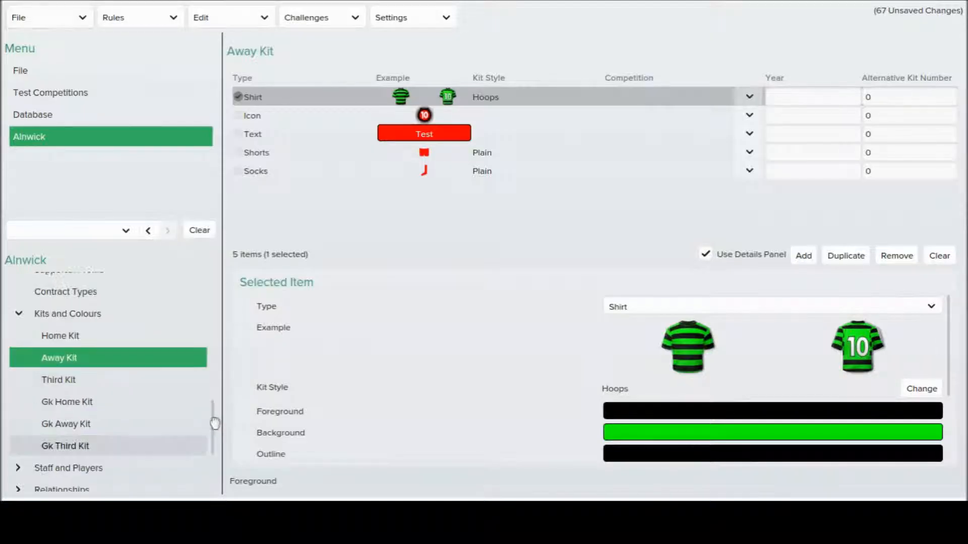
{"action": "left_click", "coordinate": [166, 433]}
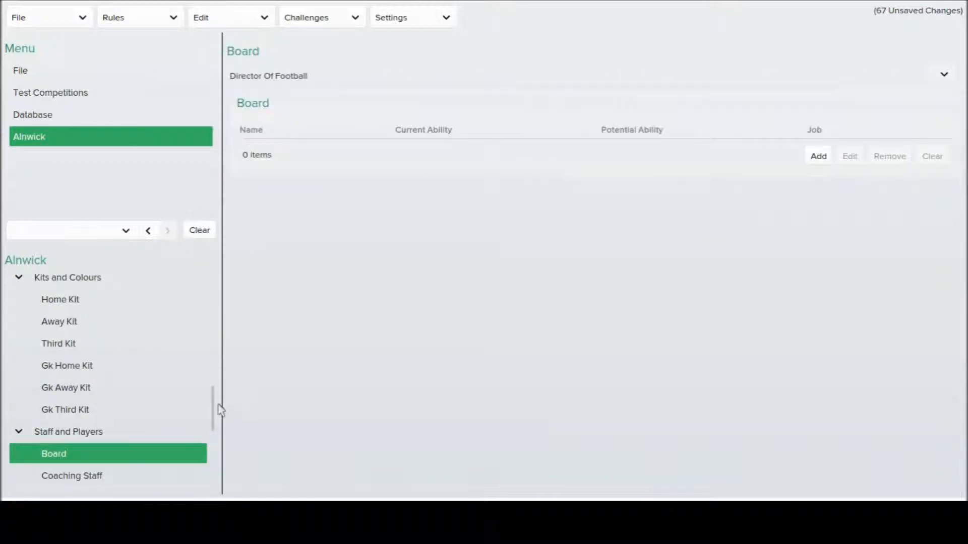
{"action": "scroll", "coordinate": [212, 416], "scroll_direction": "down", "scroll_amount": 3}
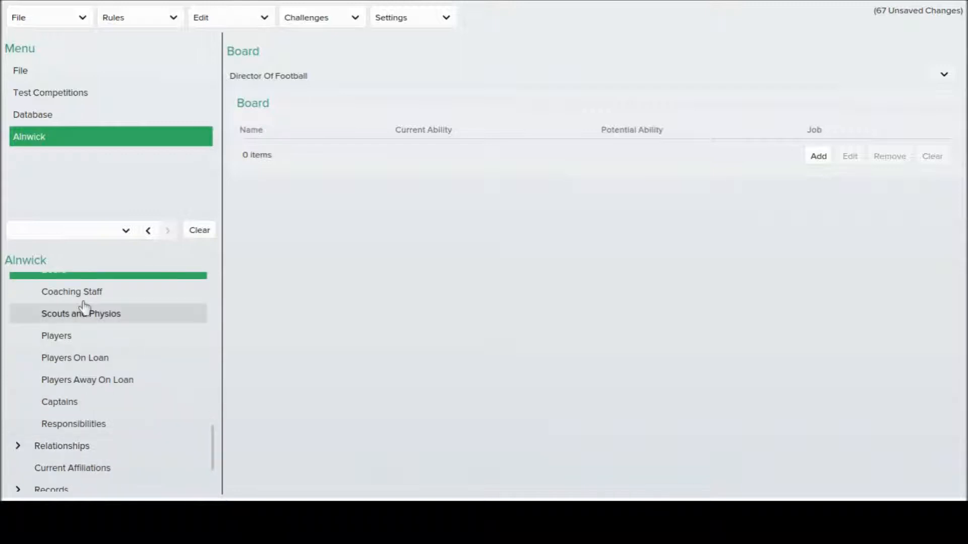
{"action": "left_click", "coordinate": [69, 342]}
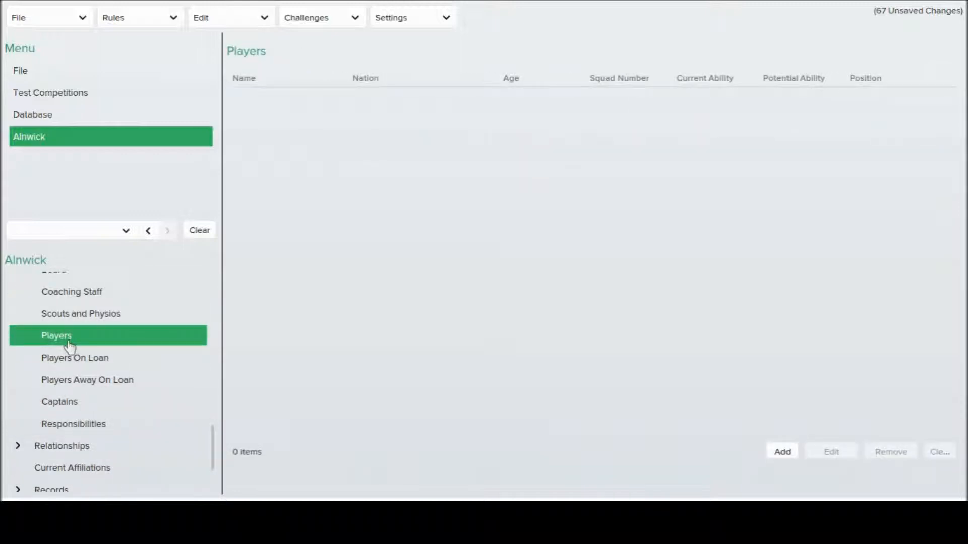
{"action": "left_click", "coordinate": [60, 424]}
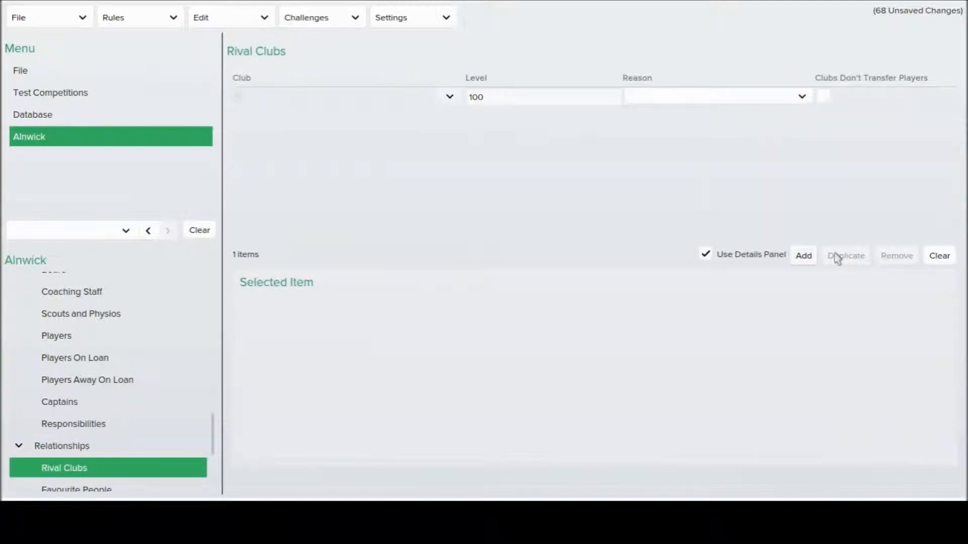
Add a second rival club entry and assign the Scottish club Berwick to the first one
{"action": "left_click", "coordinate": [806, 257]}
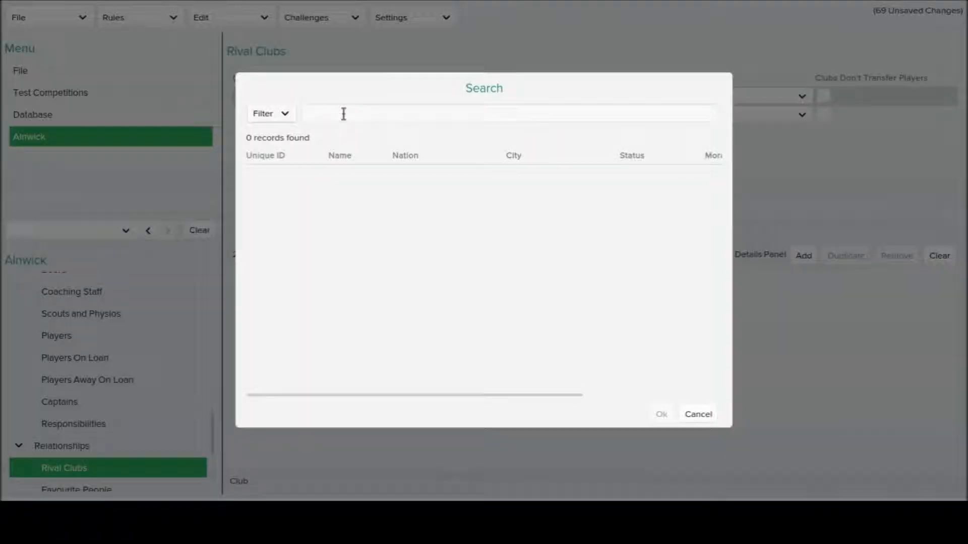
{"action": "type", "text": "berwick"}
{"action": "key", "text": "Return"}
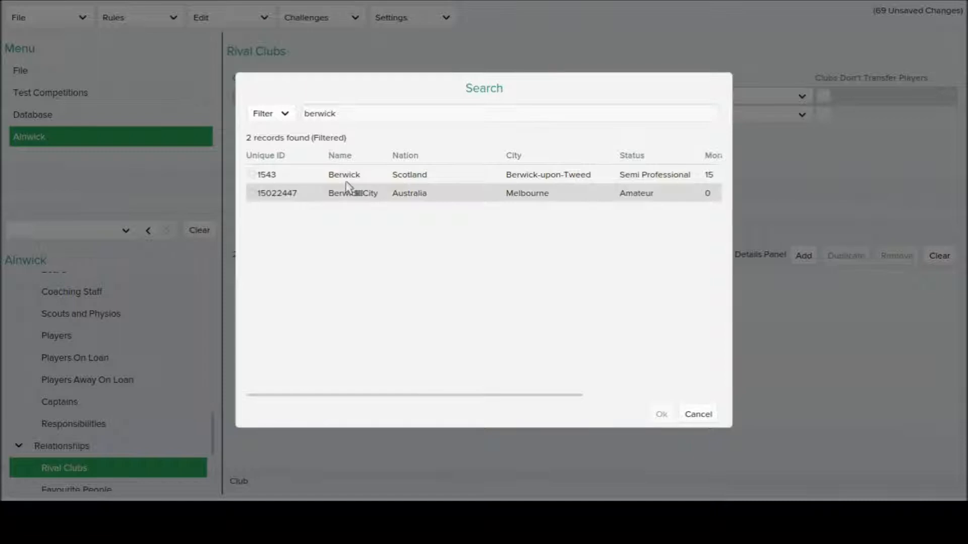
{"action": "double_click", "coordinate": [346, 176]}
Search the clubs for "gateshead" and assign the English club Gateshead to the second rival entry
{"action": "left_click", "coordinate": [449, 115]}
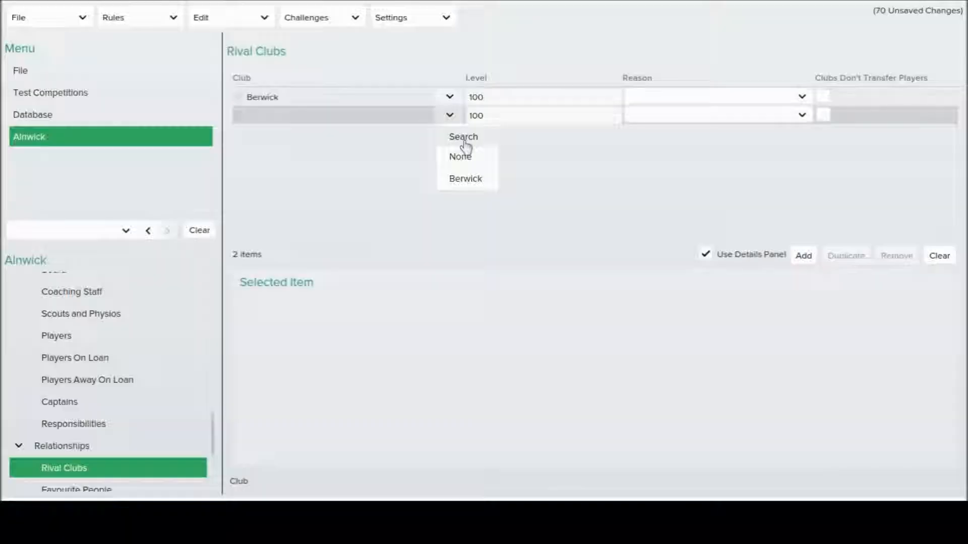
{"action": "left_click", "coordinate": [464, 138]}
{"action": "left_click_drag", "start_coordinate": [340, 114], "coordinate": [199, 109]}
{"action": "type", "text": "gateshead"}
{"action": "key", "text": "Return"}
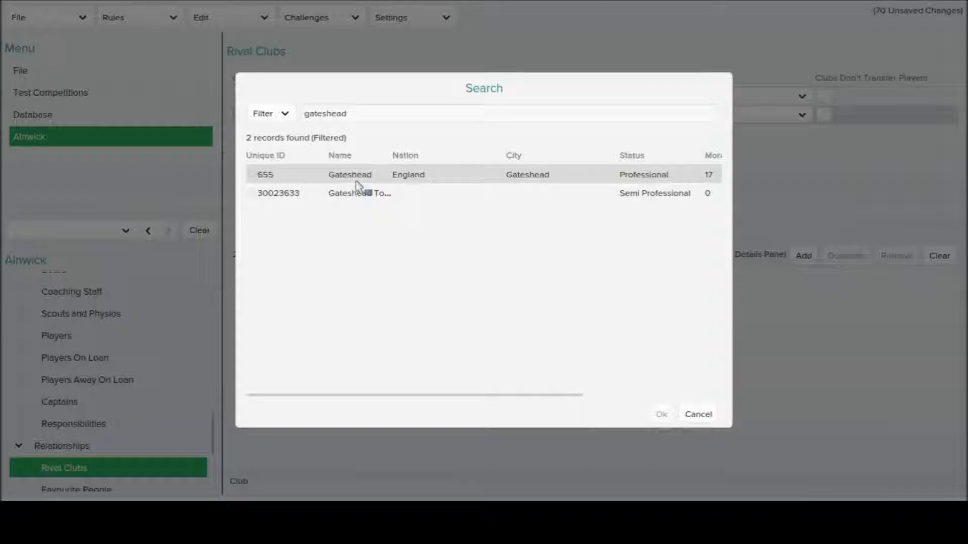
{"action": "double_click", "coordinate": [356, 178]}
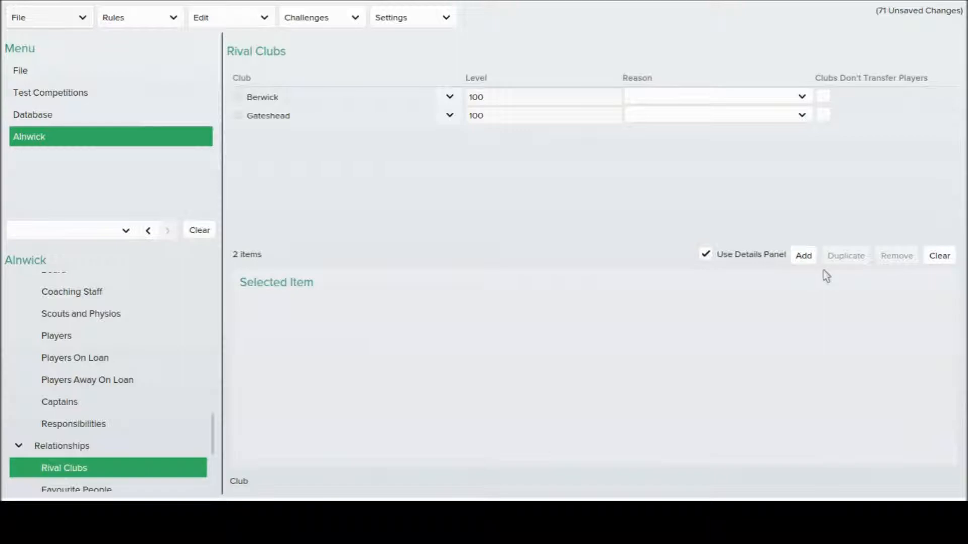
Add a third rival club entry and assign the English club Blyth to it by searching for "blyth"
{"action": "left_click", "coordinate": [804, 255]}
{"action": "left_click", "coordinate": [456, 156]}
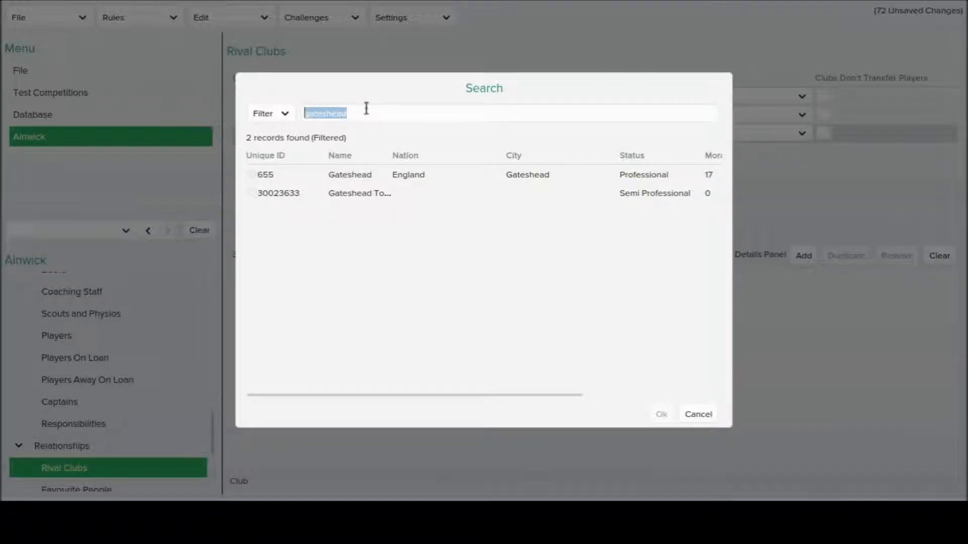
{"action": "type", "text": "bluth"}
{"action": "key", "text": "Return"}
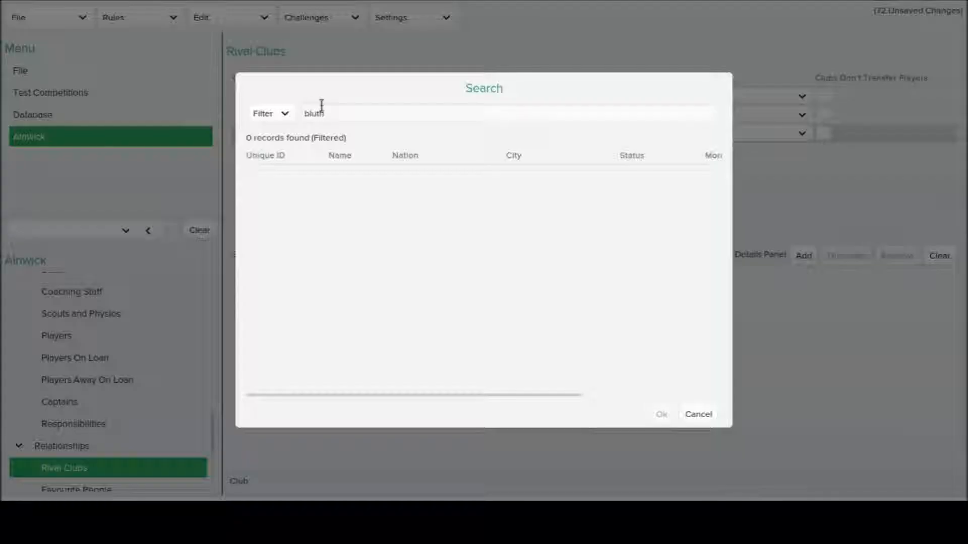
{"action": "key", "text": "BackSpace"}
{"action": "key", "text": "BackSpace"}
{"action": "key", "text": "BackSpace"}
{"action": "key", "text": "BackSpace"}
{"action": "type", "text": "yth"}
{"action": "key", "text": "Return"}
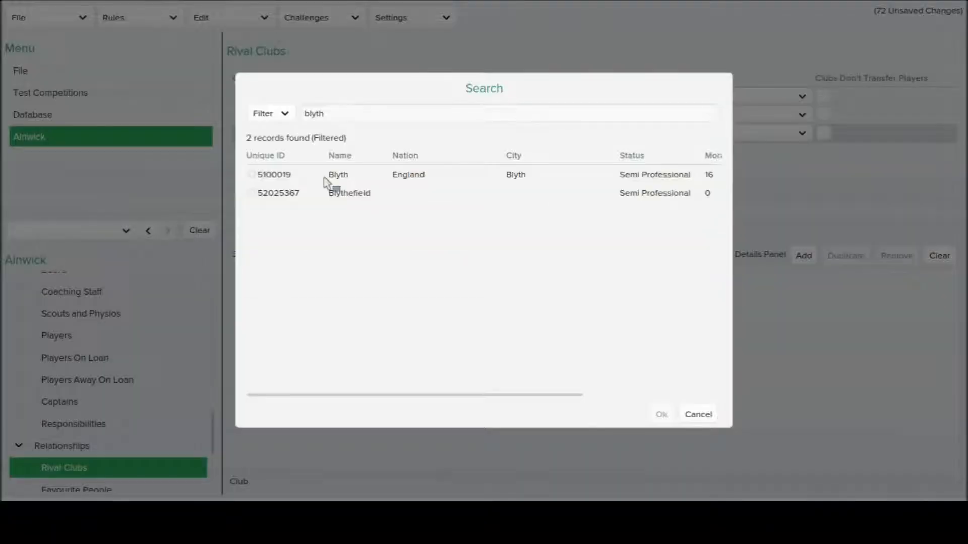
{"action": "left_click", "coordinate": [326, 179]}
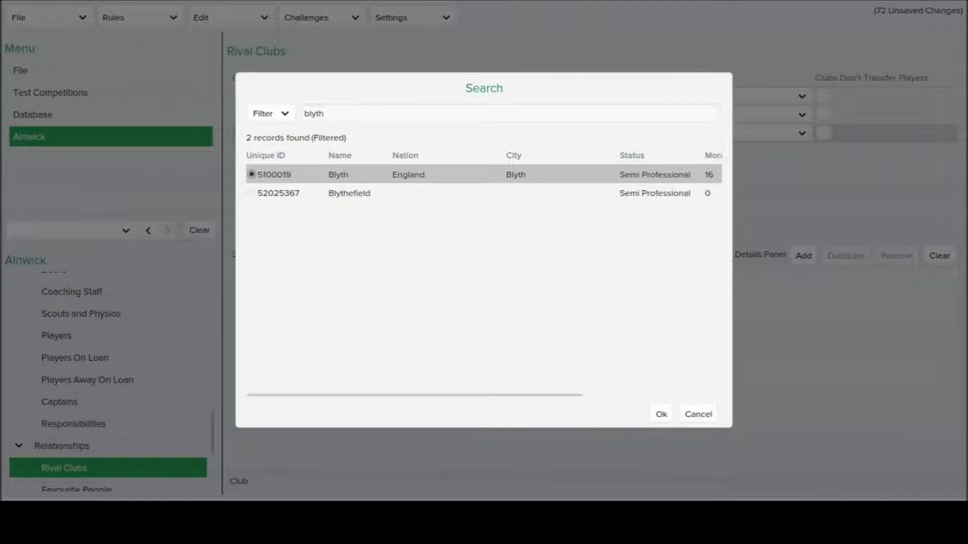
{"action": "left_click", "coordinate": [665, 415]}
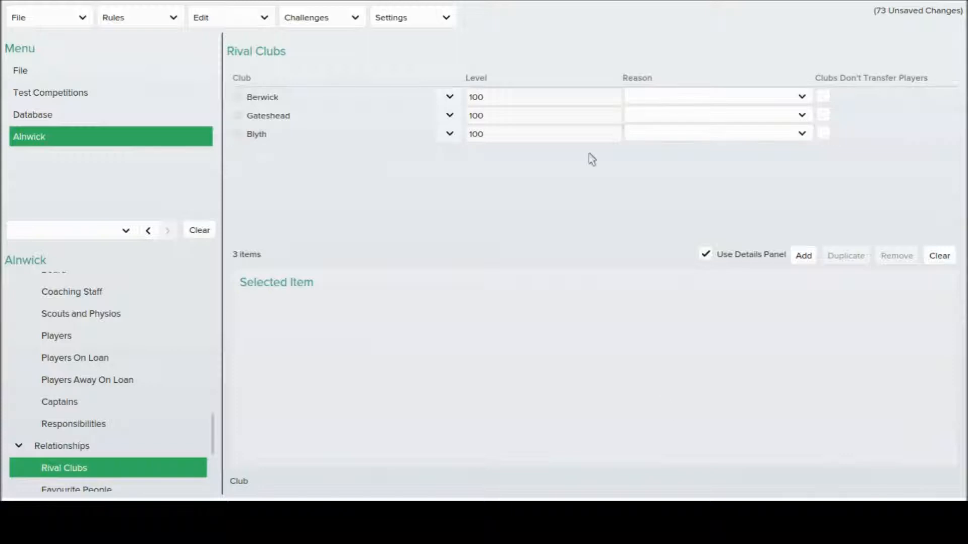
Set the rivalry reasons to Local for Berwick, Historic for Gateshead and Competitive for Blyth
{"action": "left_click", "coordinate": [667, 98]}
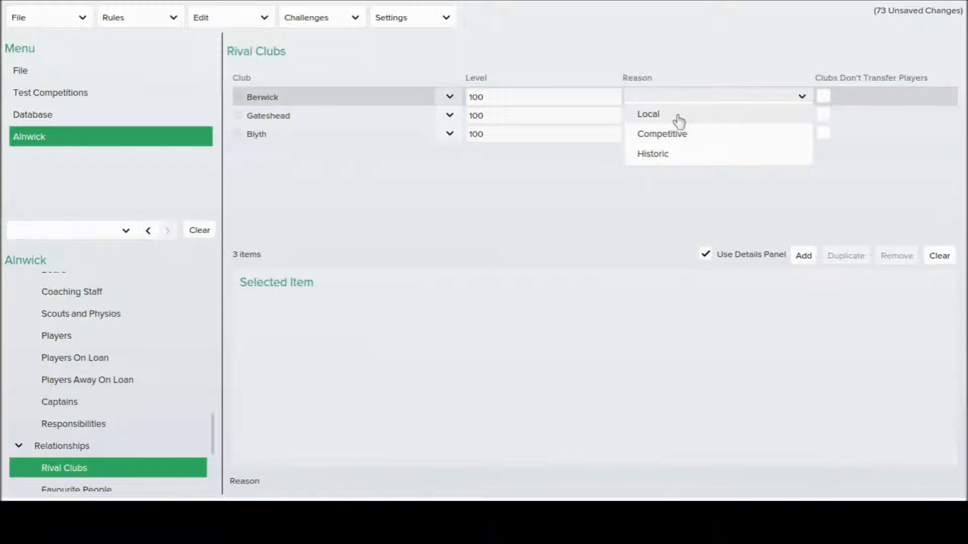
{"action": "left_click", "coordinate": [678, 121]}
{"action": "left_click", "coordinate": [659, 118]}
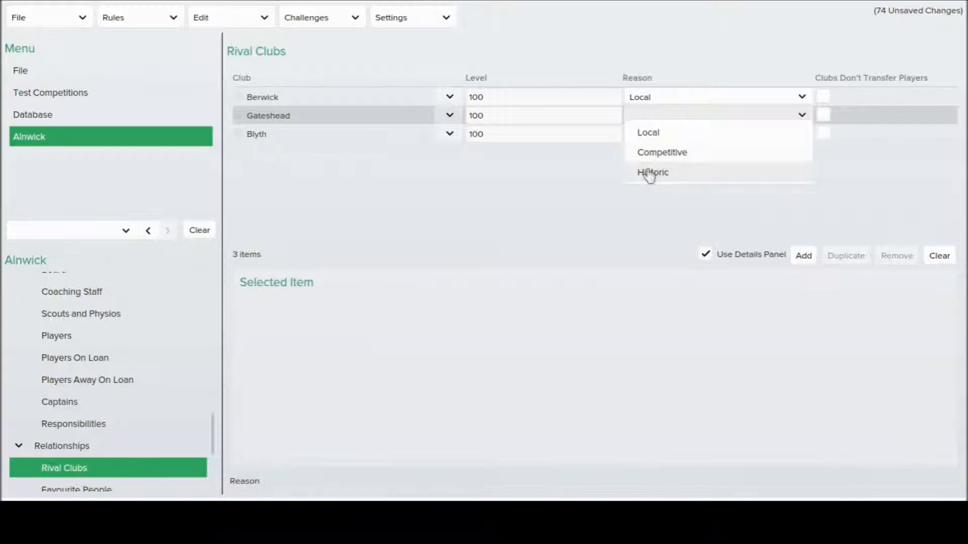
{"action": "left_click", "coordinate": [649, 173]}
{"action": "left_click", "coordinate": [655, 134]}
{"action": "left_click", "coordinate": [650, 170]}
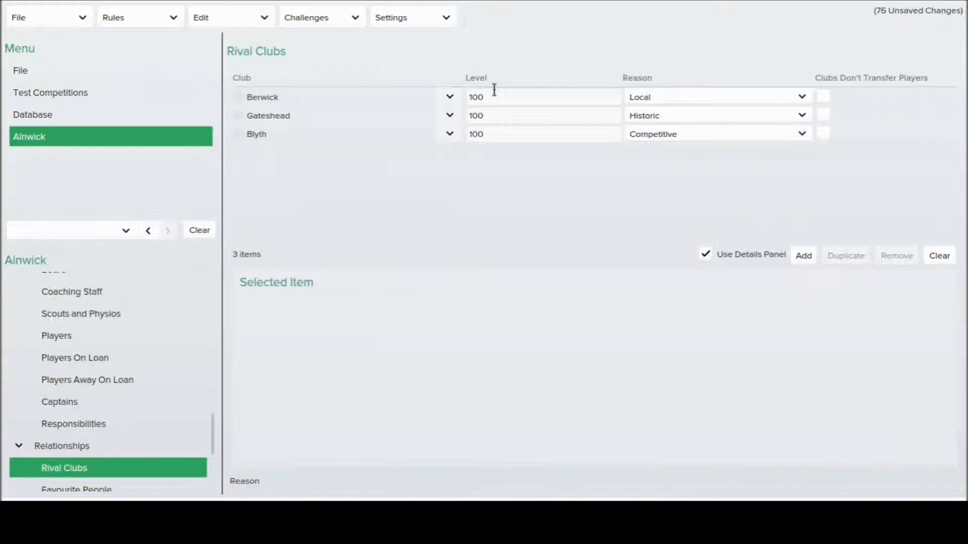
Set the rivalry level to 70 for Gateshead and 35 for Blyth
{"action": "double_click", "coordinate": [502, 116]}
{"action": "type", "text": "7"}
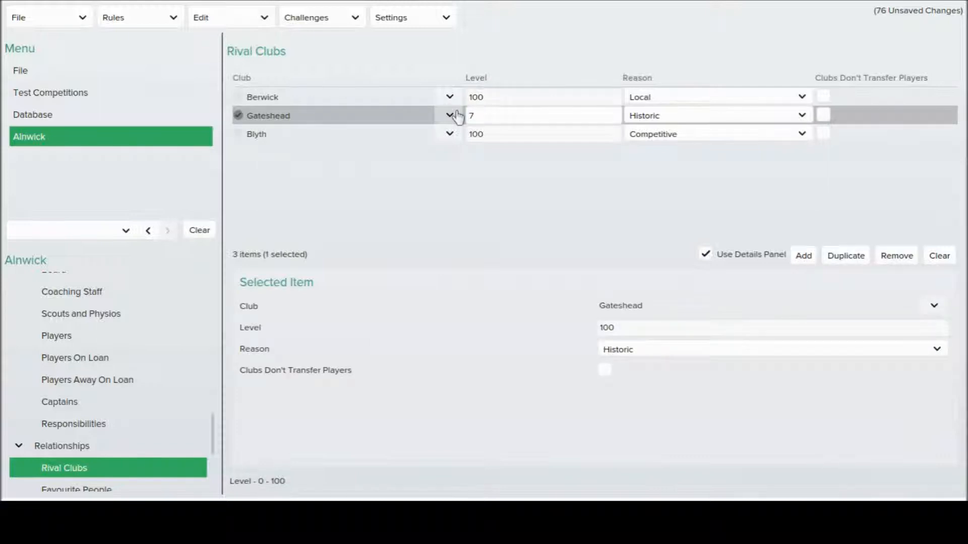
{"action": "type", "text": "0"}
{"action": "left_click_drag", "start_coordinate": [485, 134], "coordinate": [452, 124]}
{"action": "type", "text": "30"}
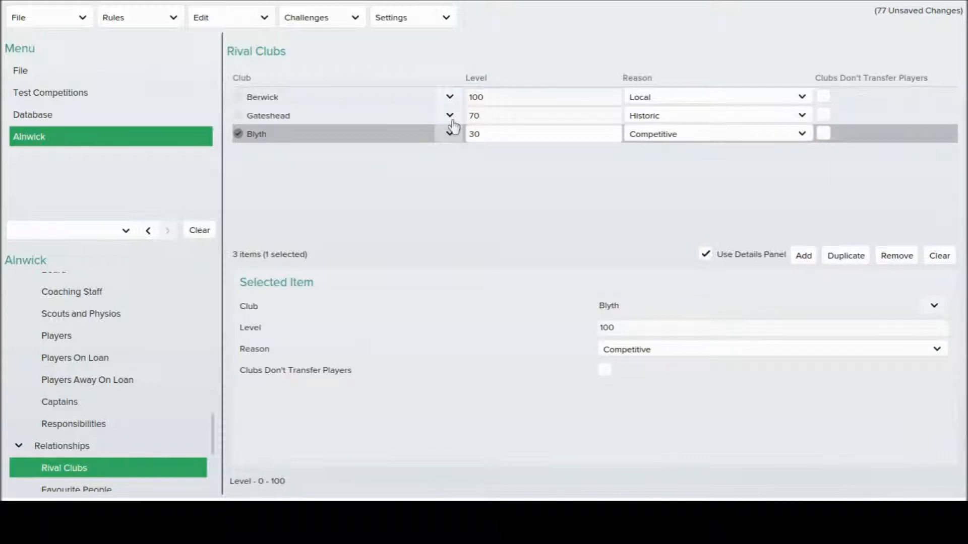
{"action": "key", "text": "BackSpace"}
{"action": "key", "text": "BackSpace"}
{"action": "type", "text": "4"}
{"action": "key", "text": "BackSpace"}
{"action": "type", "text": "35"}
{"action": "key", "text": "Tab"}
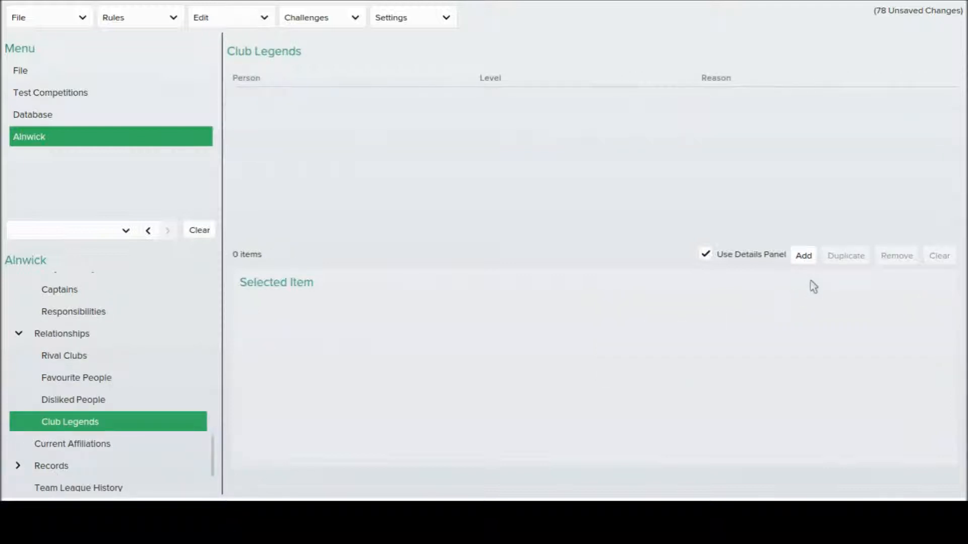
Add an entry to Alnwick's Club Legends and fill in the legend's name
{"action": "left_click", "coordinate": [803, 256]}
{"action": "left_click", "coordinate": [406, 95]}
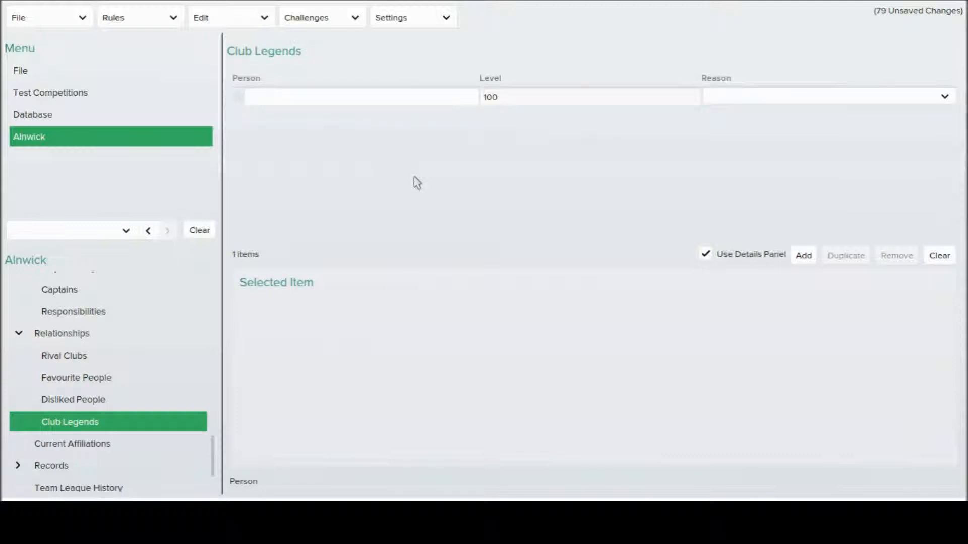
{"action": "type", "text": "KEvin"}
{"action": "key", "text": "BackSpace"}
{"action": "key", "text": "BackSpace"}
{"action": "key", "text": "BackSpace"}
{"action": "key", "text": "BackSpace"}
{"action": "type", "text": "evin the Leg"}
{"action": "key", "text": "BackSpace"}
{"action": "type", "text": "gened"}
{"action": "key", "text": "BackSpace"}
{"action": "key", "text": "BackSpace"}
{"action": "type", "text": "d"}
Set the club legend's level to 100 and leave the reason blank
{"action": "key", "text": "Tab"}
{"action": "type", "text": "1"}
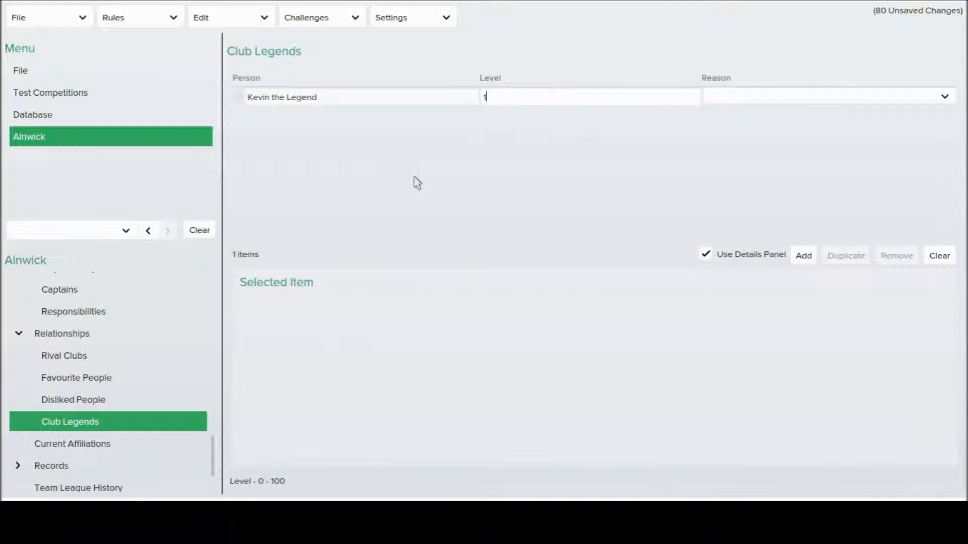
{"action": "type", "text": "00"}
{"action": "key", "text": "Tab"}
{"action": "left_click", "coordinate": [703, 95]}
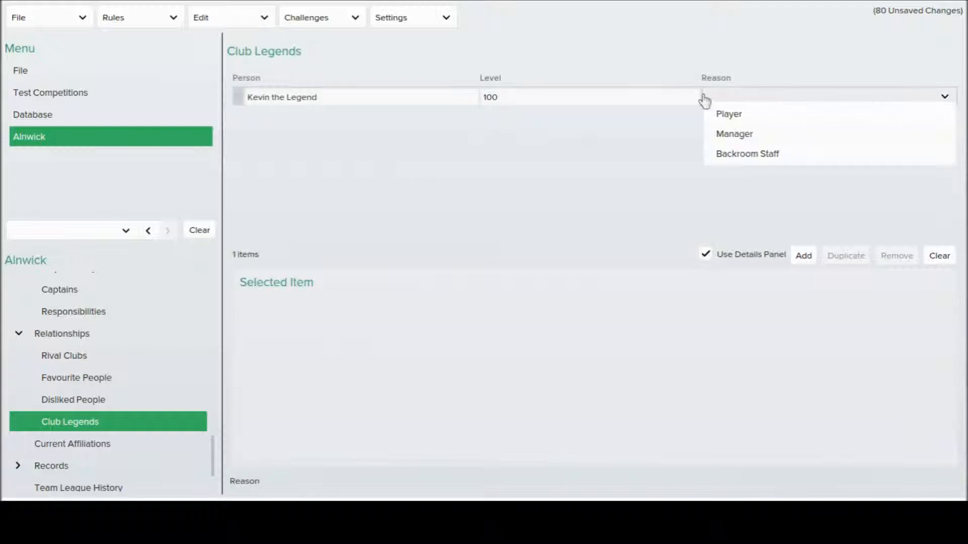
{"action": "left_click", "coordinate": [752, 98]}
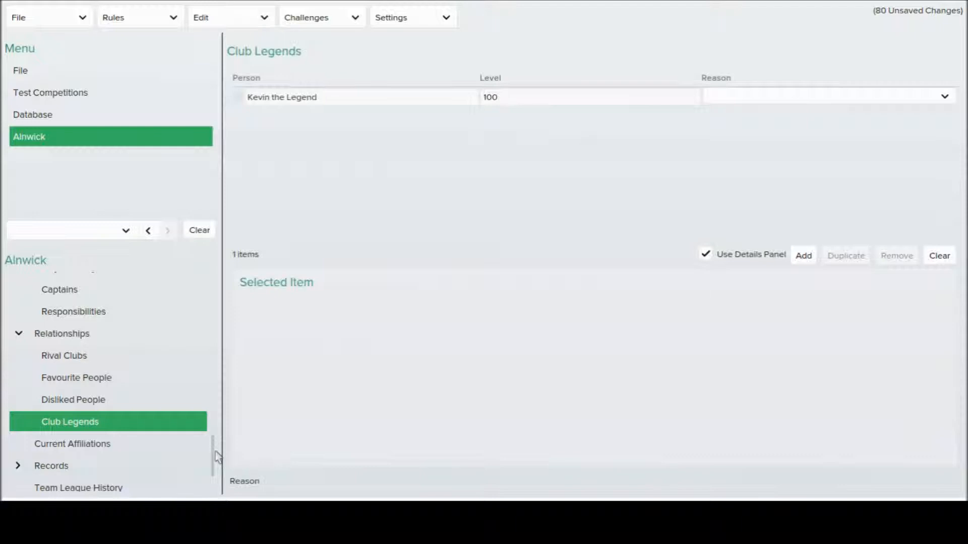
Add three blank entries to Alnwick's Team League History
{"action": "scroll", "coordinate": [120, 425], "scroll_direction": "down", "scroll_amount": 1}
{"action": "left_click", "coordinate": [120, 422]}
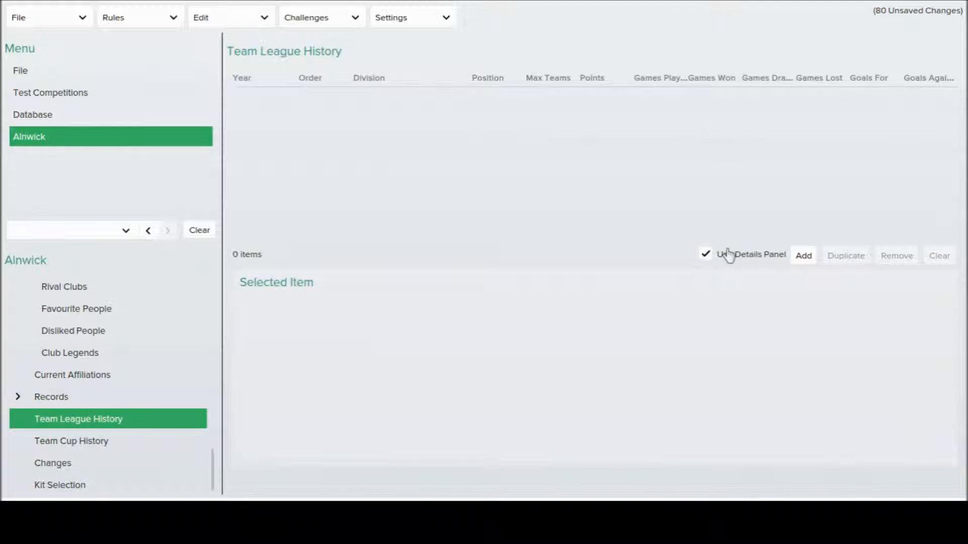
{"action": "left_click", "coordinate": [803, 256]}
{"action": "left_click", "coordinate": [804, 255]}
{"action": "left_click", "coordinate": [803, 256]}
Set the years of the three league history entries to 2011, 2012 and 2013
{"action": "left_click", "coordinate": [272, 97]}
{"action": "type", "text": "201"}
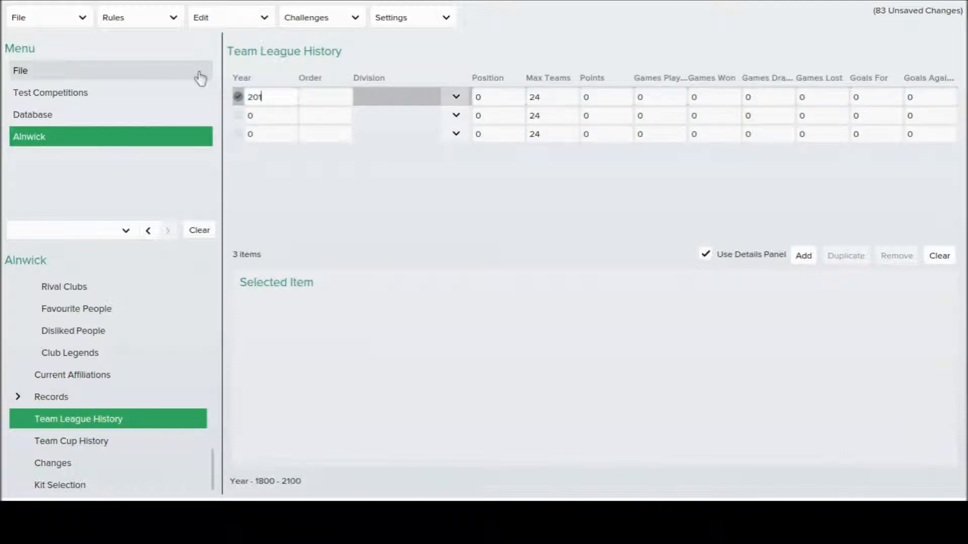
{"action": "type", "text": "1"}
{"action": "key", "text": "Tab"}
{"action": "left_click", "coordinate": [265, 94]}
{"action": "type", "text": "2012"}
{"action": "key", "text": "Tab"}
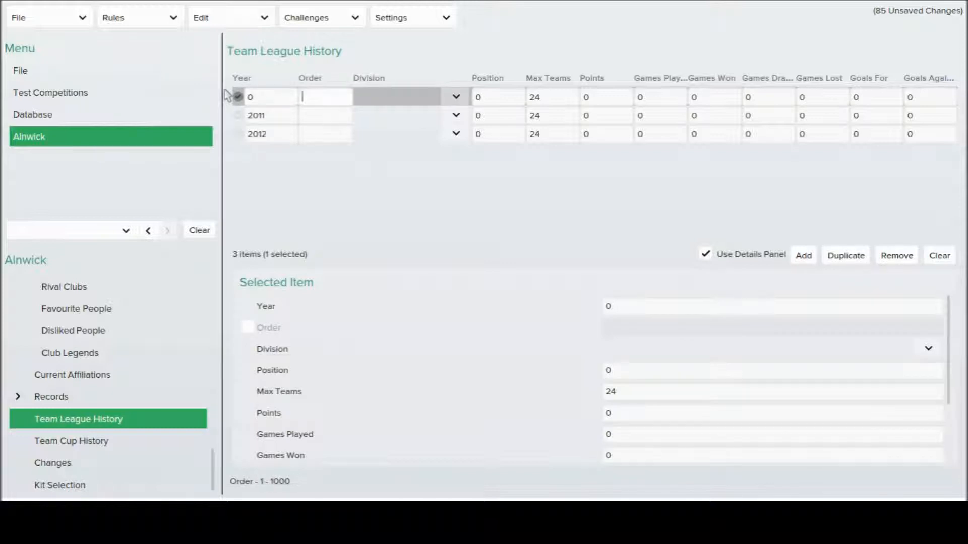
{"action": "left_click", "coordinate": [261, 97]}
{"action": "type", "text": "2013"}
{"action": "key", "text": "Tab"}
Add a fourth league history entry for the year 2014
{"action": "left_click", "coordinate": [803, 255]}
{"action": "type", "text": "2014"}
{"action": "key", "text": "Tab"}
Set the league history divisions: English Northern League Division One for 2011, Northern Premier League First Division N for 2012, Premier Division for 2013 and 2014
{"action": "left_click", "coordinate": [456, 97]}
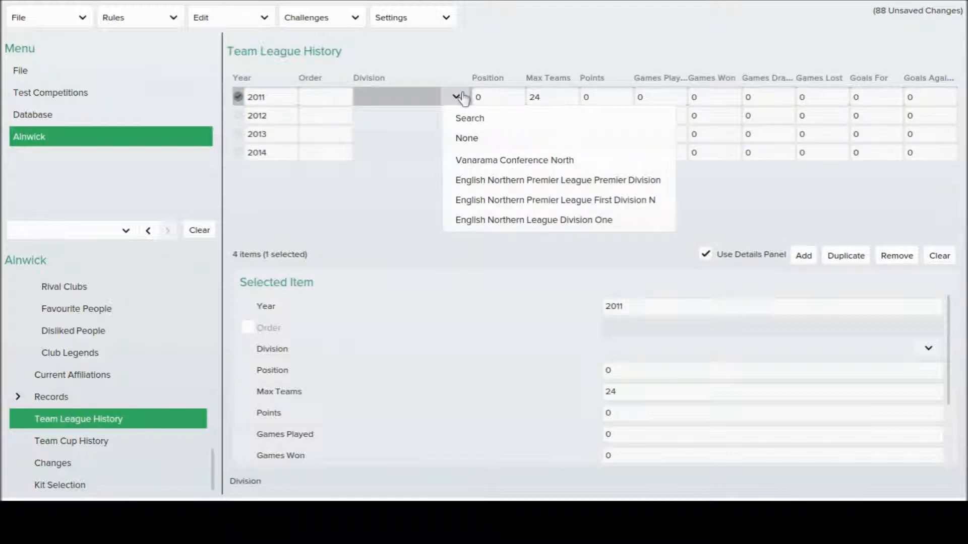
{"action": "left_click", "coordinate": [492, 221]}
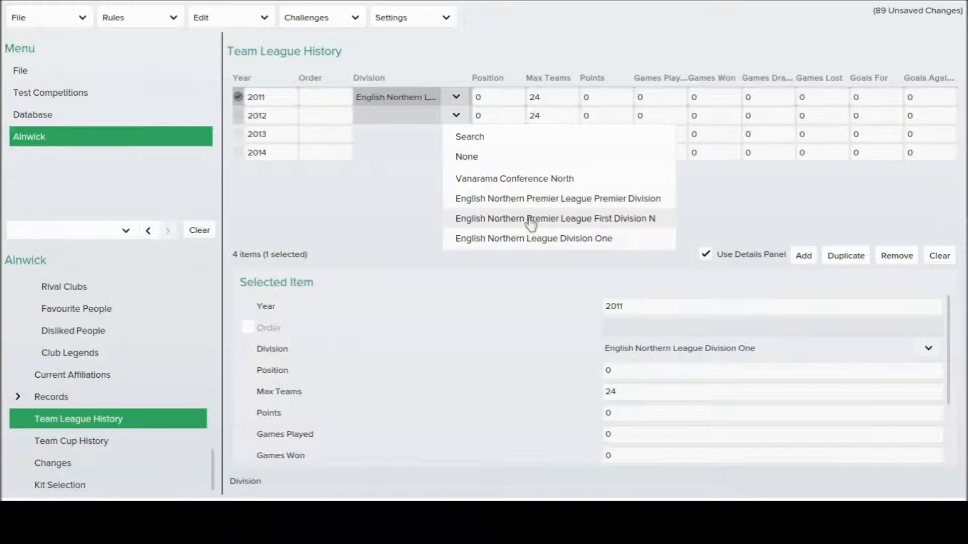
{"action": "left_click", "coordinate": [529, 222]}
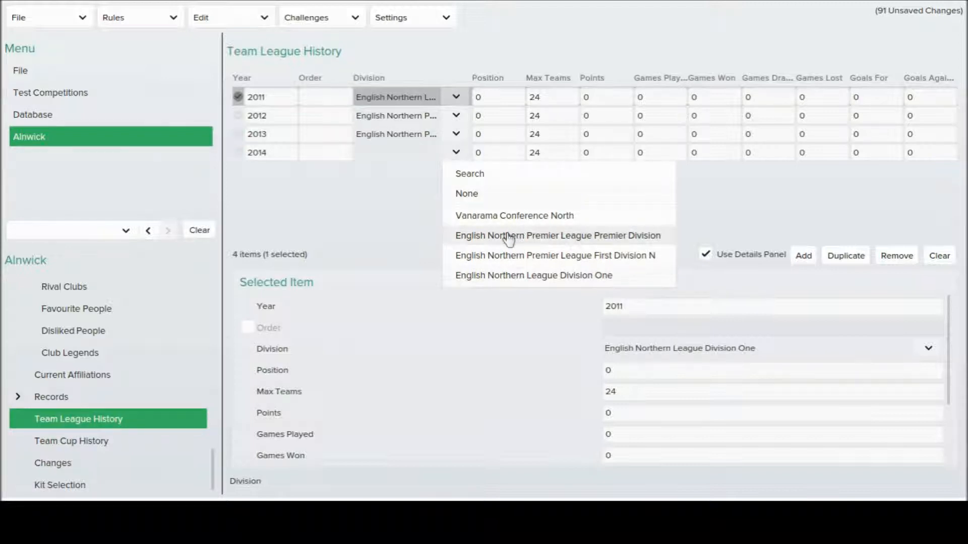
{"action": "left_click", "coordinate": [507, 222]}
Set the league finishing positions to 1 for 2011, 2012 and 2014, and to 10 for 2013
{"action": "left_click", "coordinate": [478, 97]}
{"action": "type", "text": "1"}
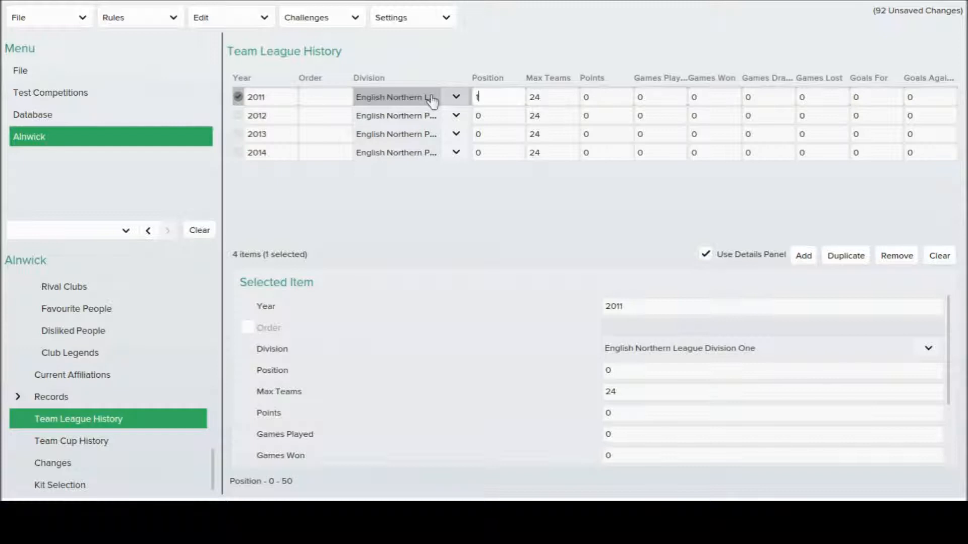
{"action": "left_click", "coordinate": [479, 115]}
{"action": "type", "text": "1"}
{"action": "left_click", "coordinate": [478, 134]}
{"action": "type", "text": "1"}
{"action": "key", "text": "Tab"}
{"action": "key", "text": "shift+Tab"}
{"action": "type", "text": "10"}
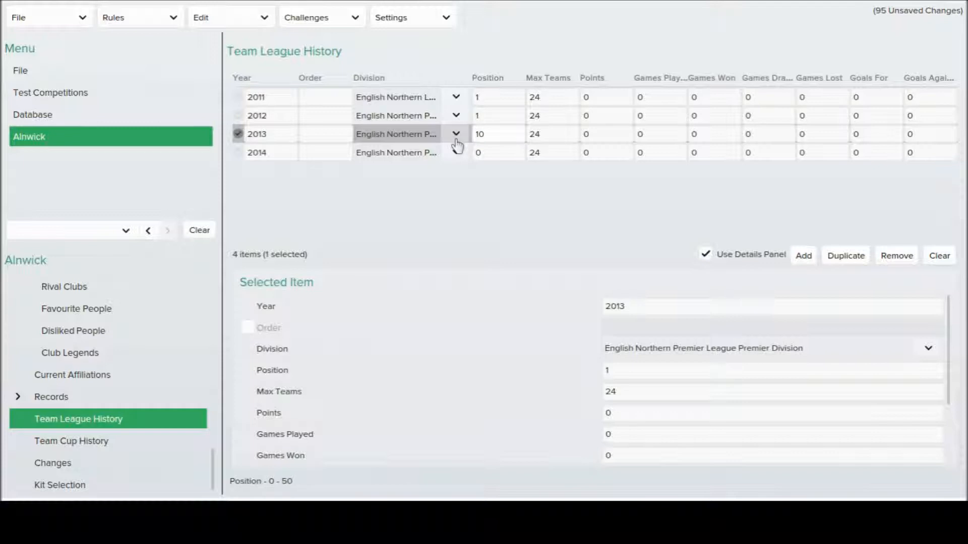
{"action": "key", "text": "Tab"}
{"action": "left_click", "coordinate": [482, 156]}
{"action": "type", "text": "1"}
{"action": "key", "text": "Tab"}
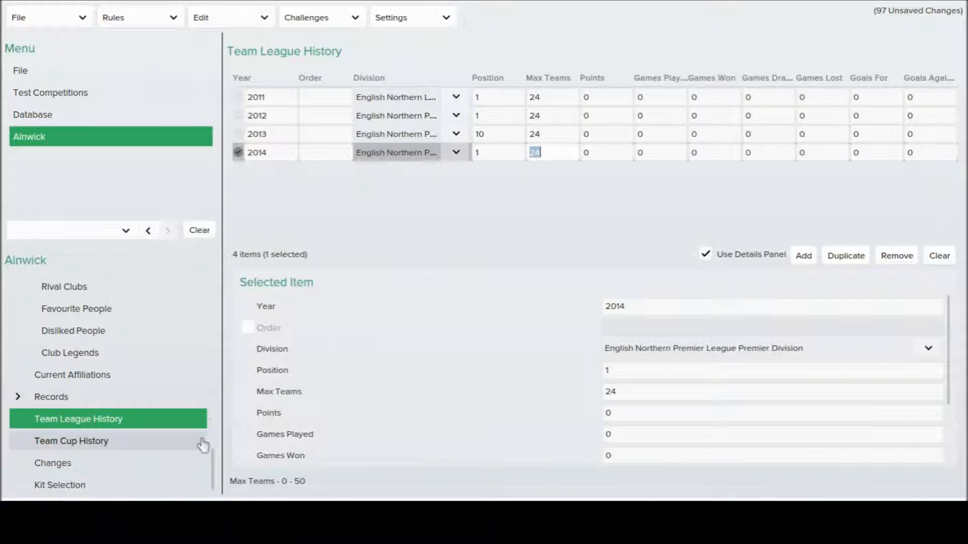
Search the database's competitions for "Conference" and open Vanarama Conference North
{"action": "left_click", "coordinate": [68, 399]}
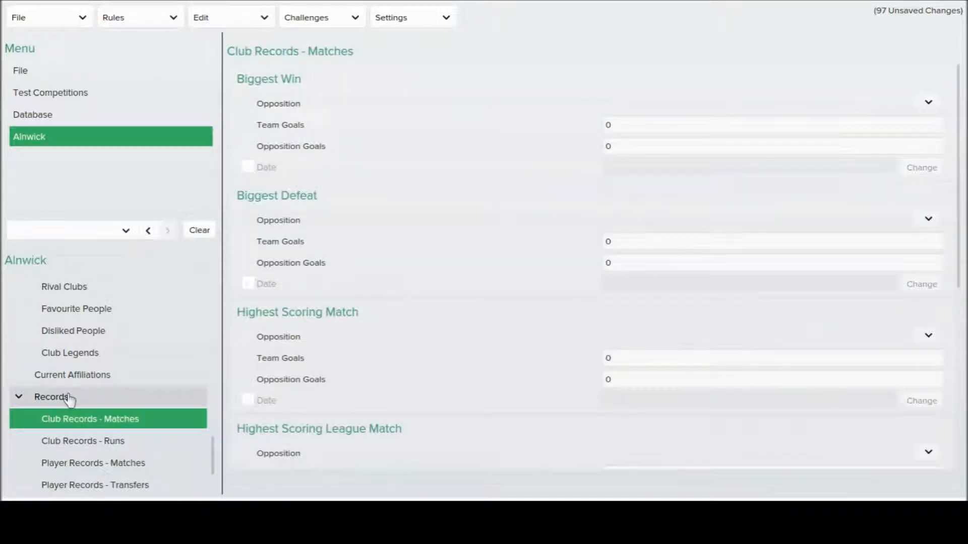
{"action": "left_click_drag", "start_coordinate": [216, 453], "coordinate": [221, 287]}
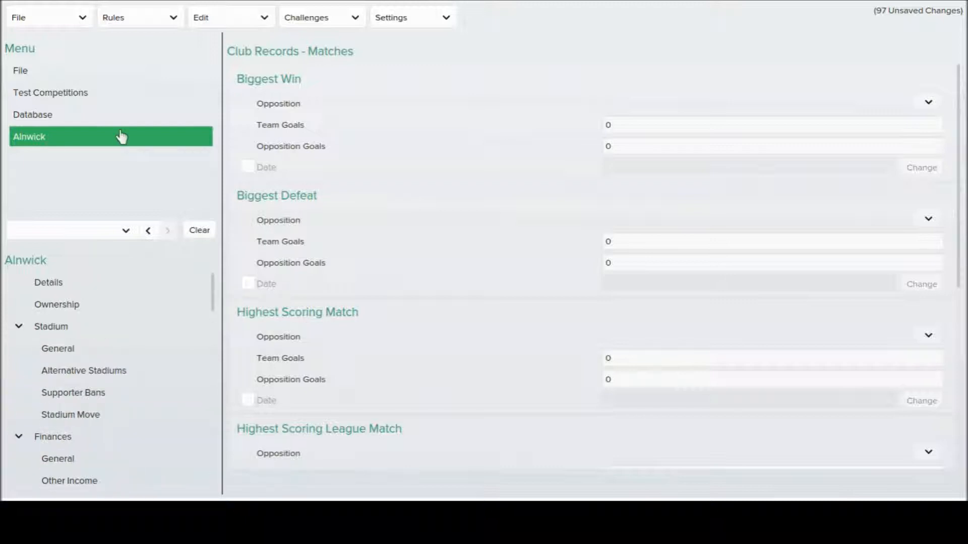
{"action": "left_click", "coordinate": [107, 117]}
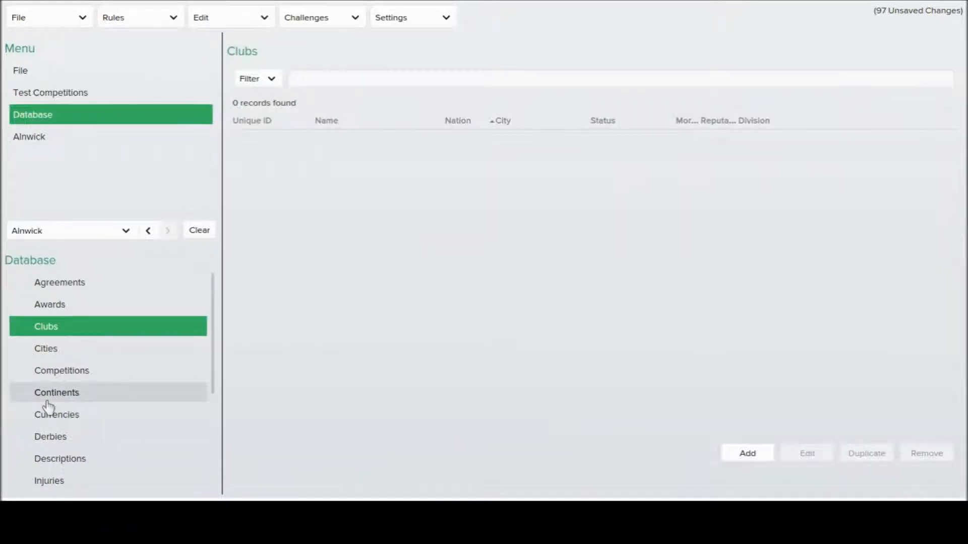
{"action": "left_click", "coordinate": [71, 370]}
{"action": "left_click", "coordinate": [290, 80]}
{"action": "type", "text": "Conference"}
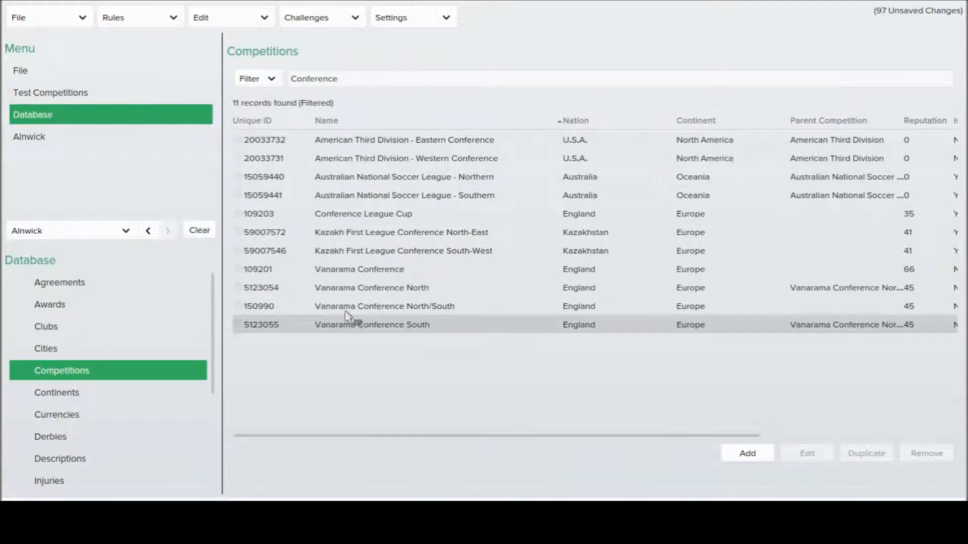
{"action": "double_click", "coordinate": [283, 288]}
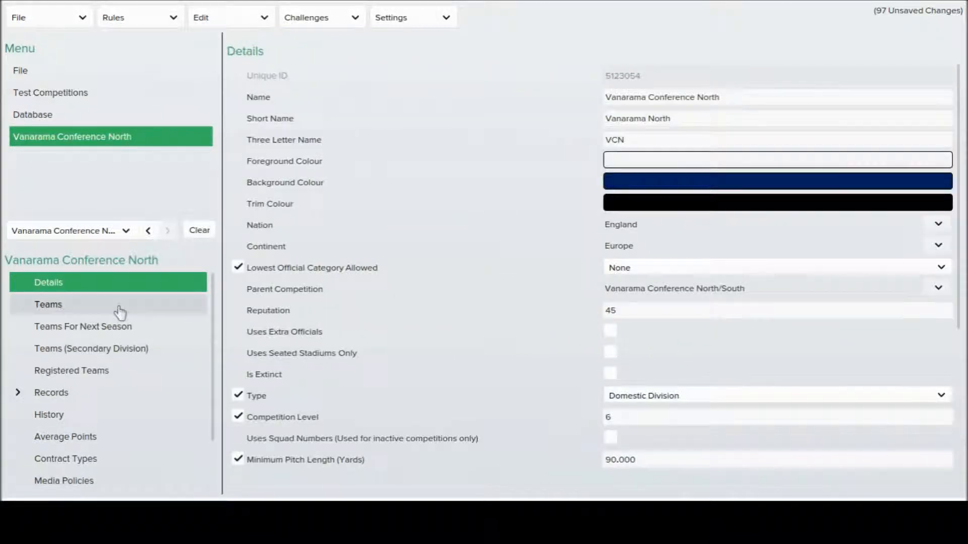
Show the Vanarama Conference North teams, sorted by reputation from highest to lowest
{"action": "left_click", "coordinate": [120, 311]}
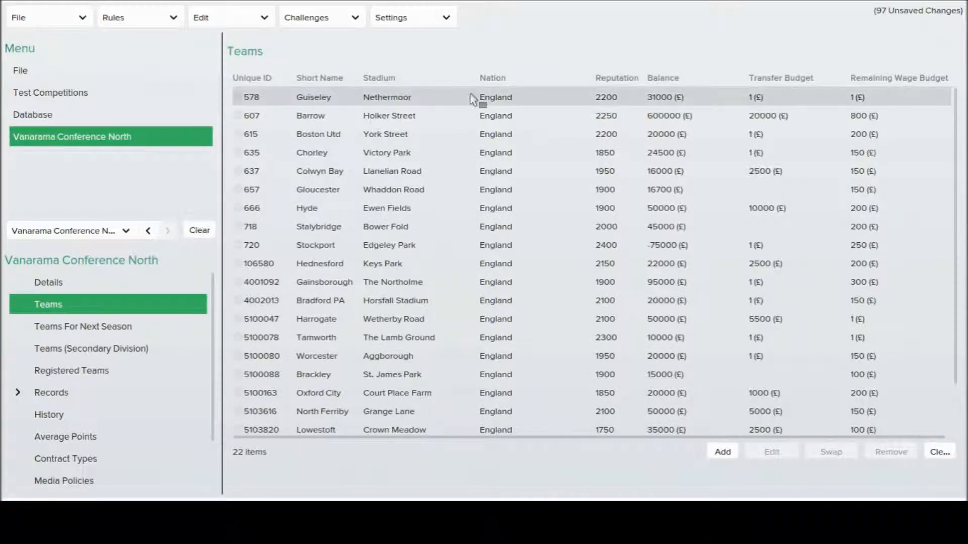
{"action": "left_click", "coordinate": [610, 79]}
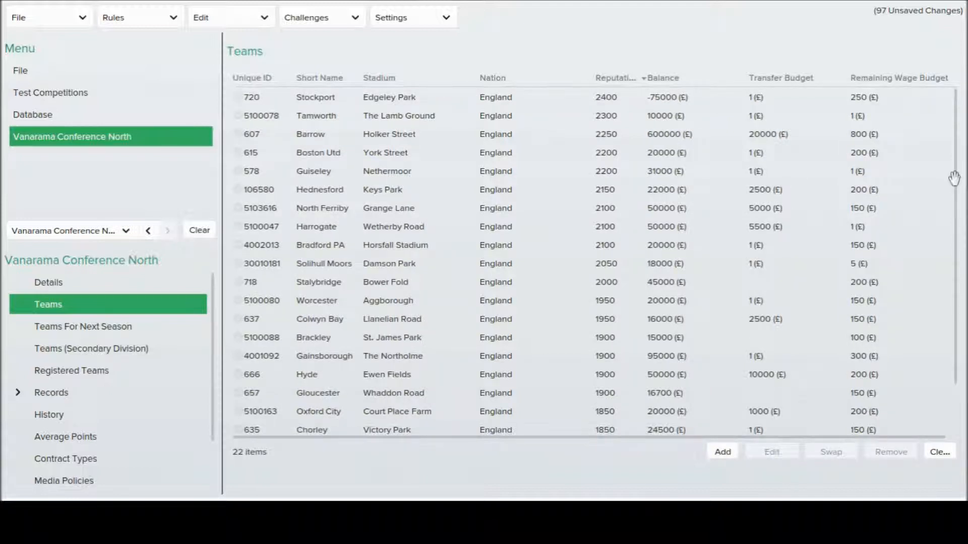
{"action": "scroll", "coordinate": [918, 305], "scroll_direction": "down", "scroll_amount": 2}
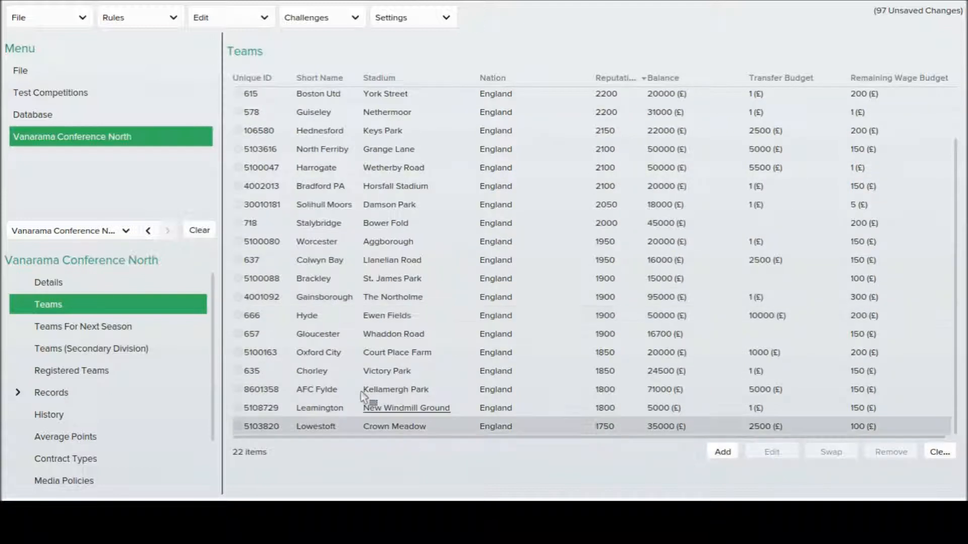
Swap North Ferriby for the English first team Alnwick Town, searching for "alnwick" to find the replacement
{"action": "left_click", "coordinate": [358, 151]}
{"action": "left_click", "coordinate": [829, 451]}
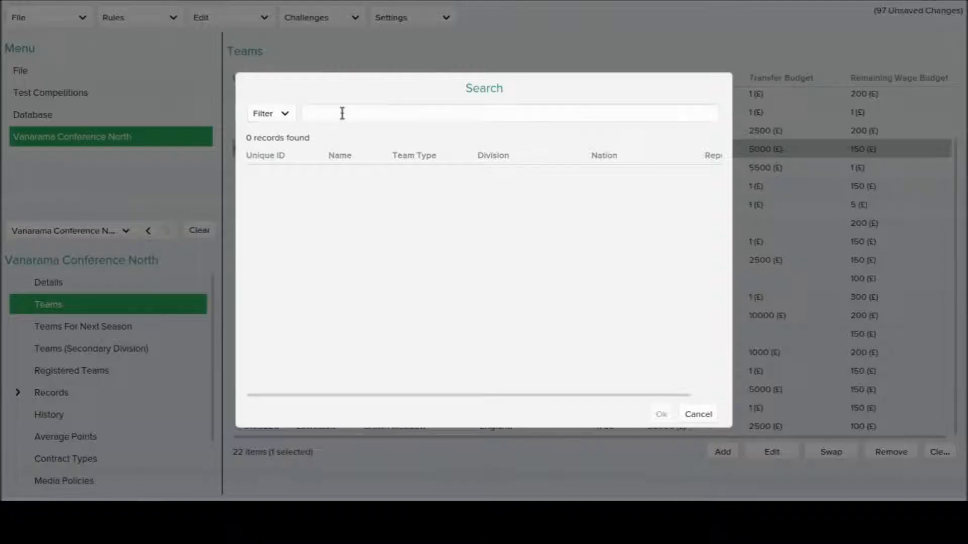
{"action": "type", "text": "gl"}
{"action": "key", "text": "BackSpace"}
{"action": "key", "text": "BackSpace"}
{"action": "type", "text": "alnwick"}
{"action": "key", "text": "Return"}
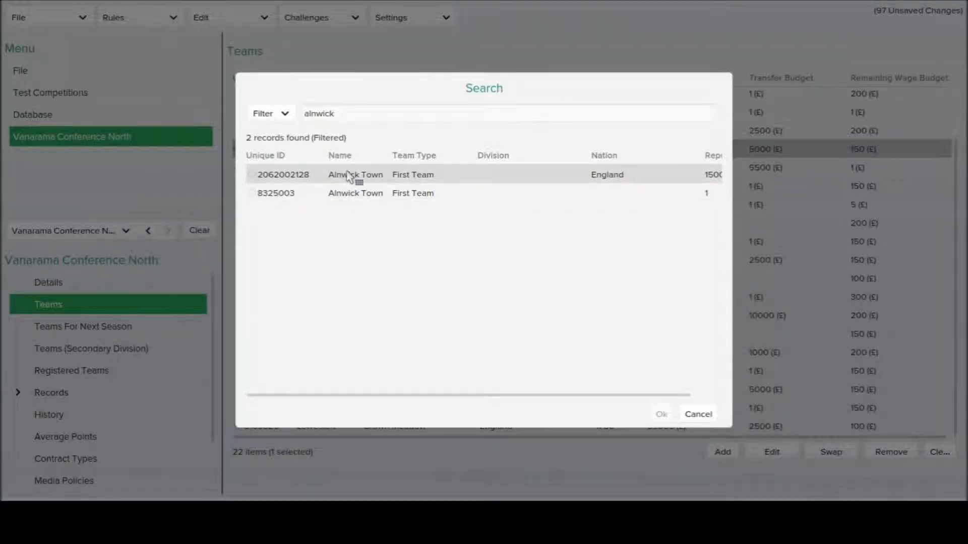
{"action": "double_click", "coordinate": [347, 175]}
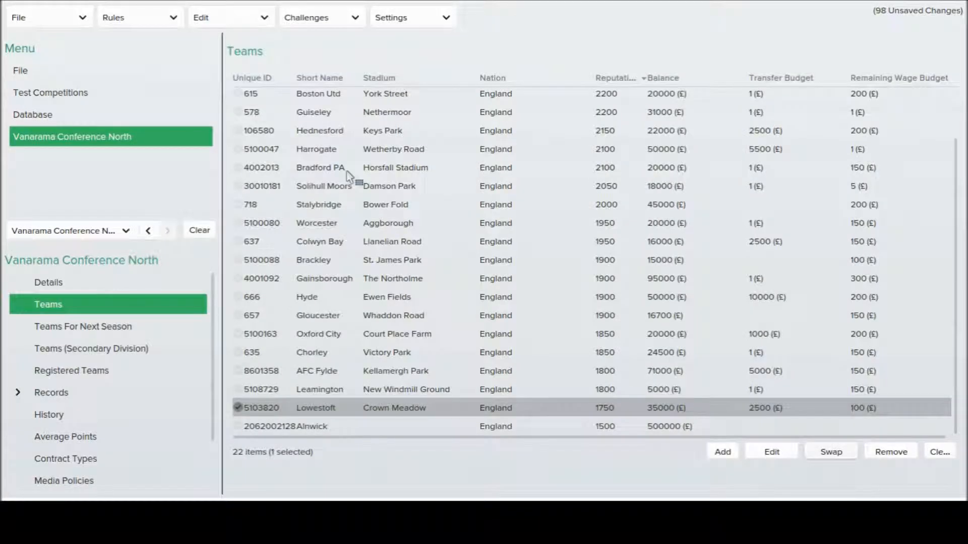
{"action": "left_click", "coordinate": [380, 428]}
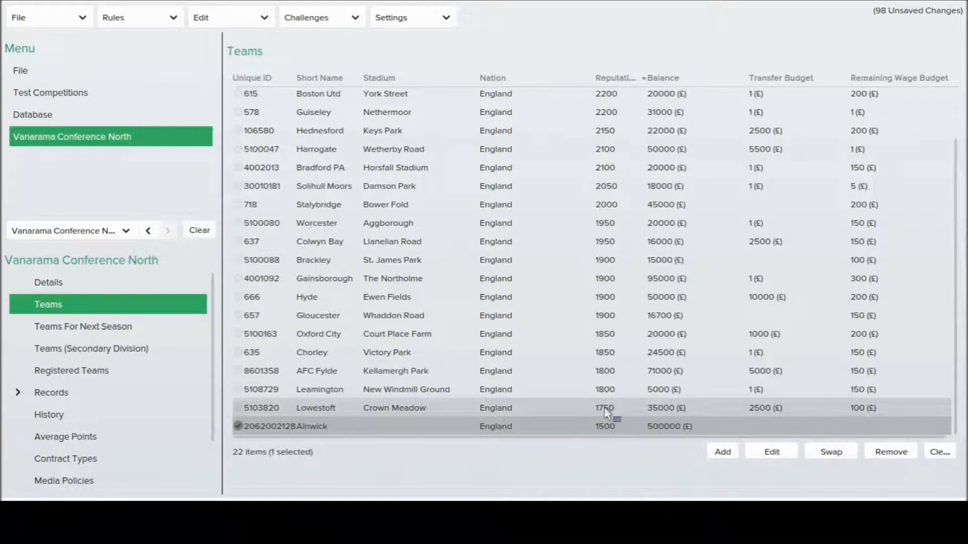
{"action": "left_click", "coordinate": [664, 77]}
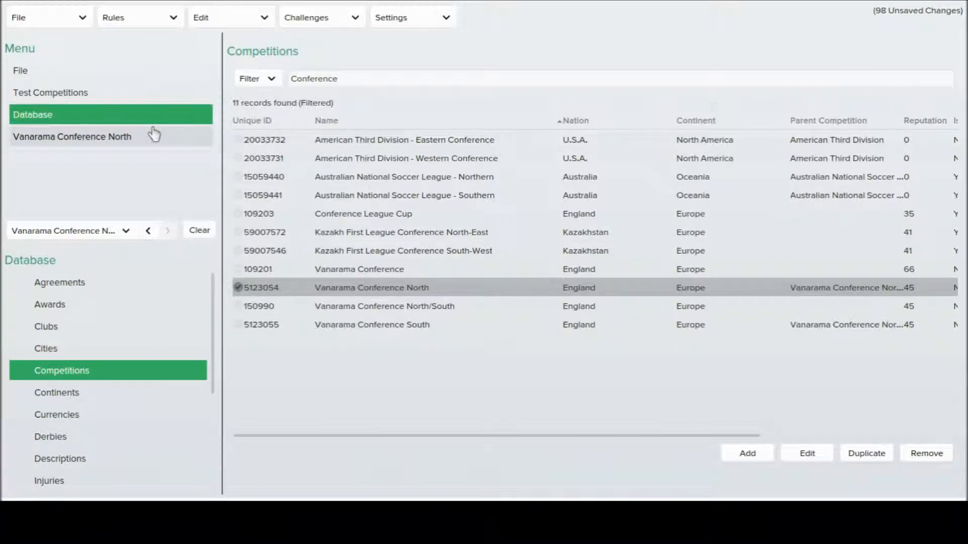
Save the editor data as a new file titled "Alnwick Town in Conference North"
{"action": "left_click", "coordinate": [15, 17]}
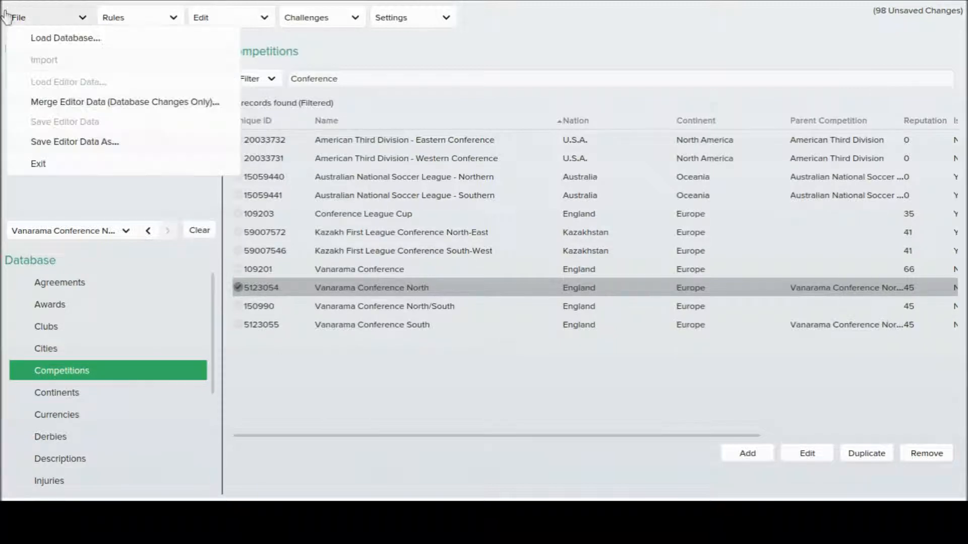
{"action": "left_click", "coordinate": [69, 140]}
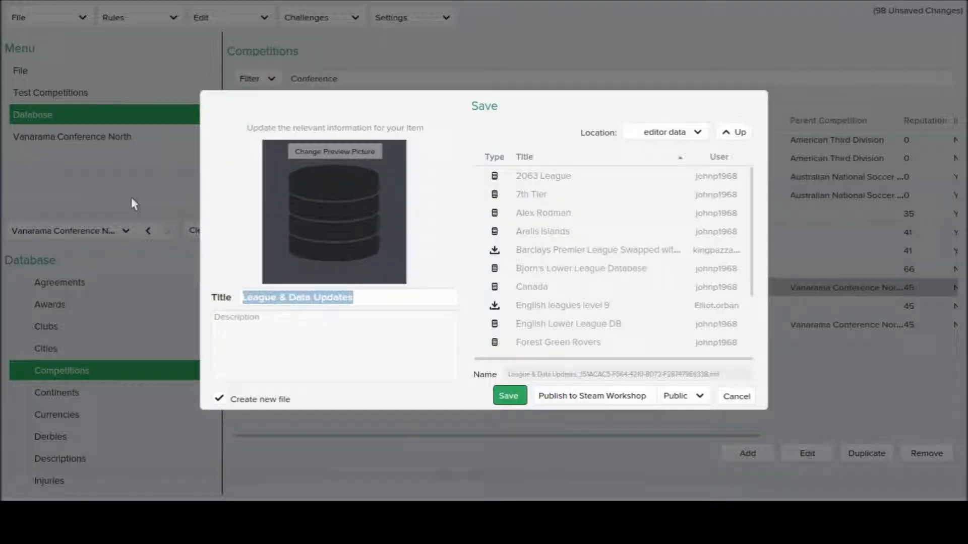
{"action": "type", "text": "Ainwick Town"}
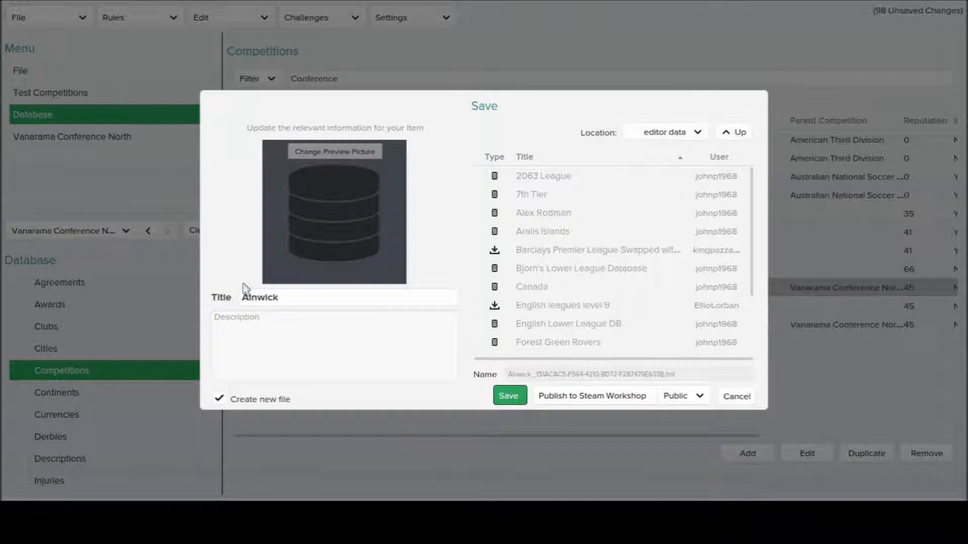
{"action": "type", "text": " In Co"}
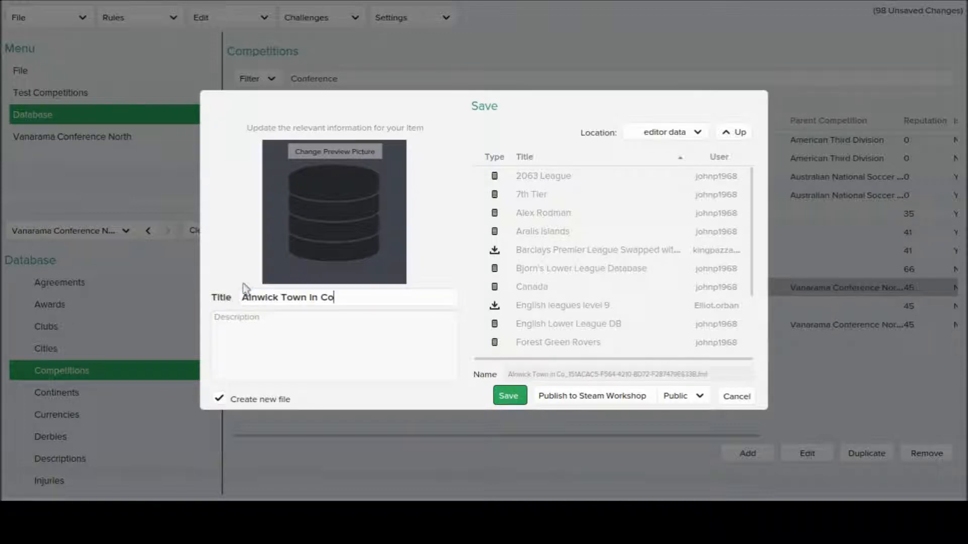
{"action": "type", "text": "nference North"}
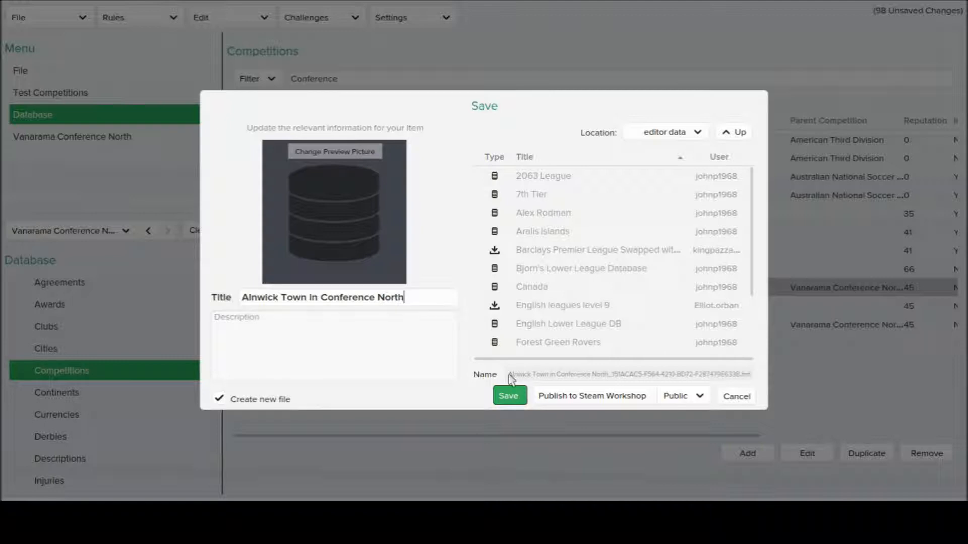
{"action": "left_click", "coordinate": [514, 397]}
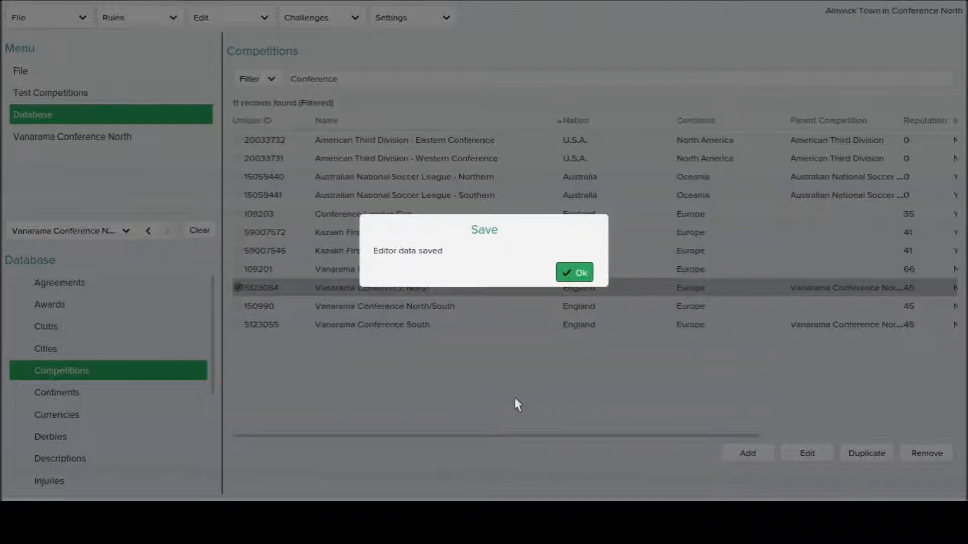
{"action": "key", "text": "Return"}
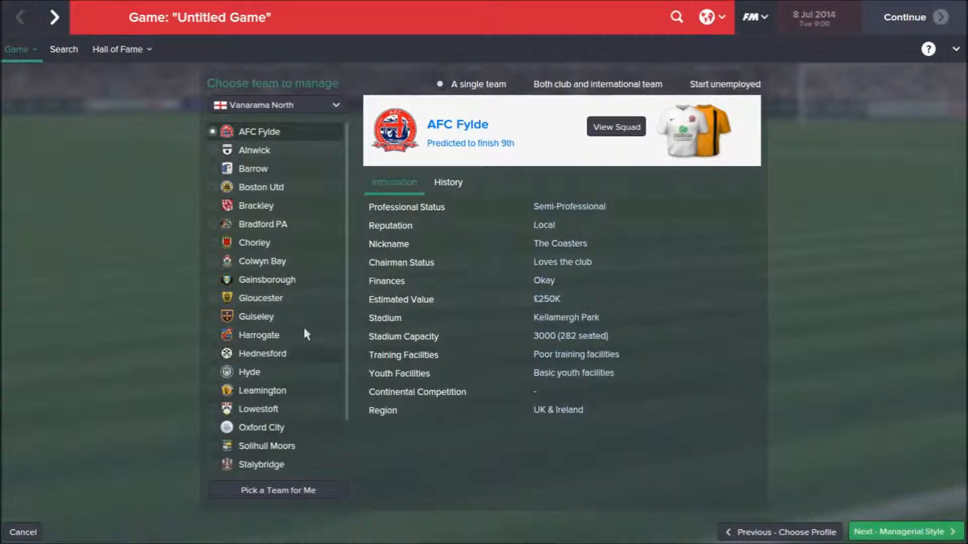
Switch to Football Manager, review the history of Alnwick in Vanarama North, and start playing as their manager without saving the game
{"action": "left_click", "coordinate": [307, 148]}
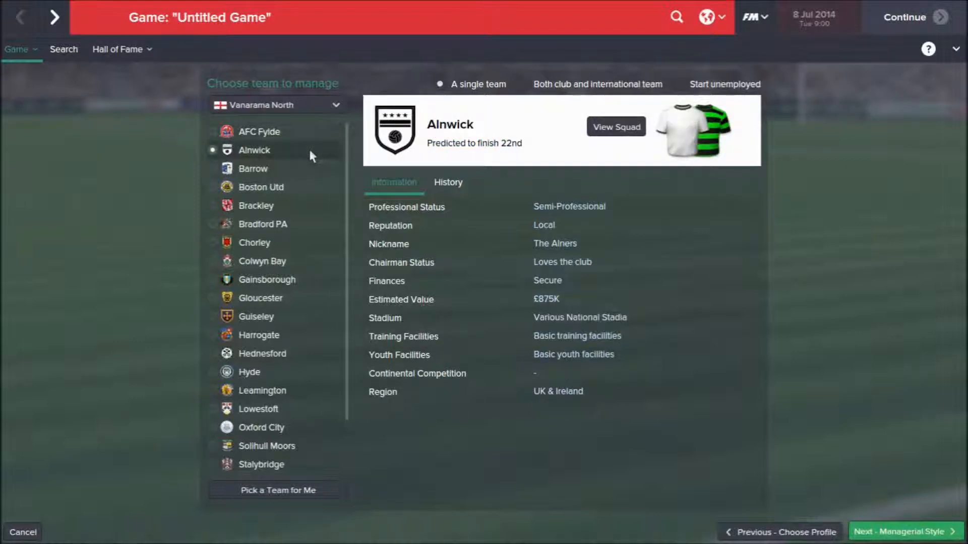
{"action": "left_click", "coordinate": [447, 182]}
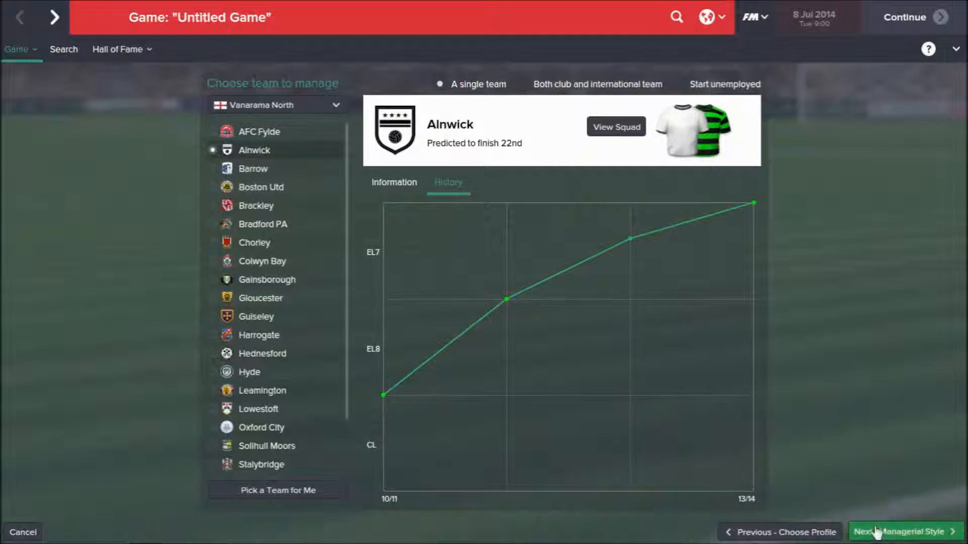
{"action": "left_click", "coordinate": [920, 532]}
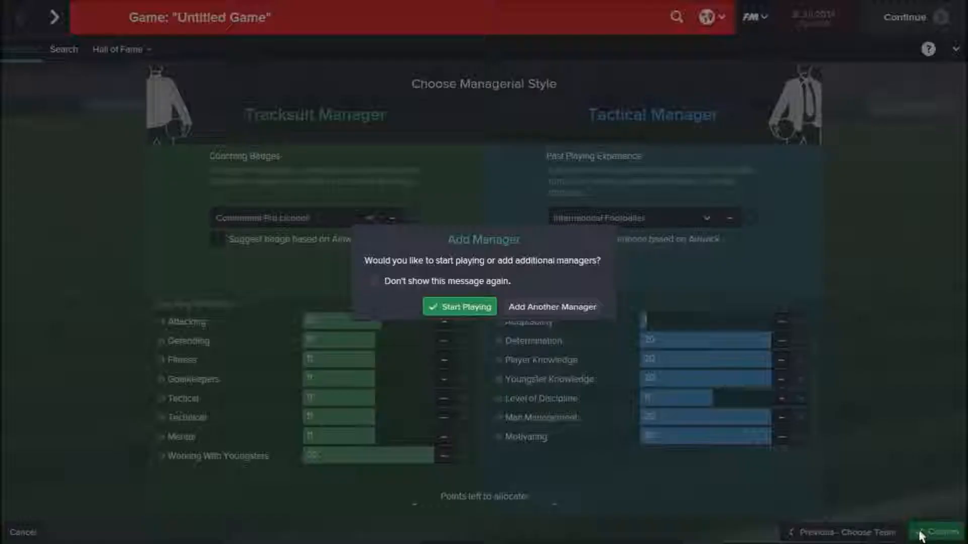
{"action": "left_click", "coordinate": [453, 308]}
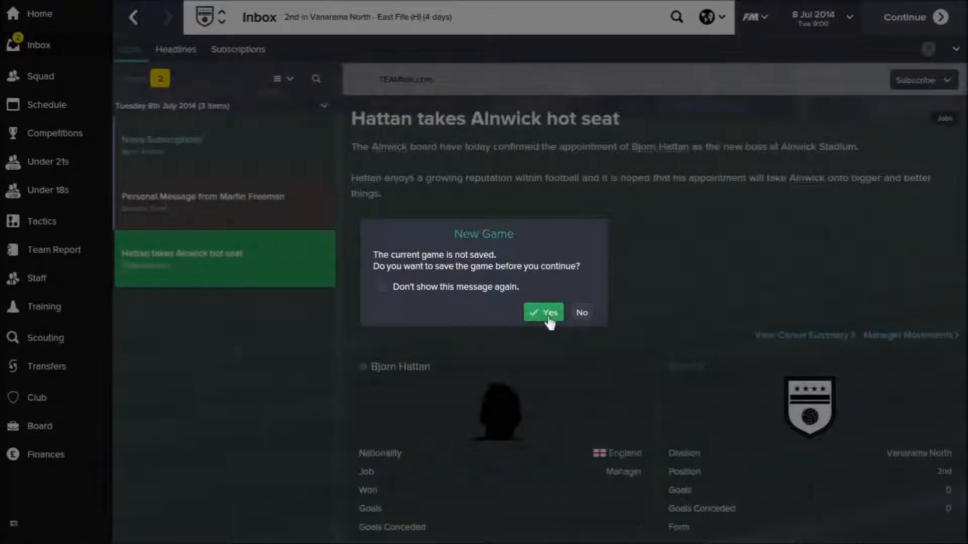
{"action": "left_click", "coordinate": [582, 313]}
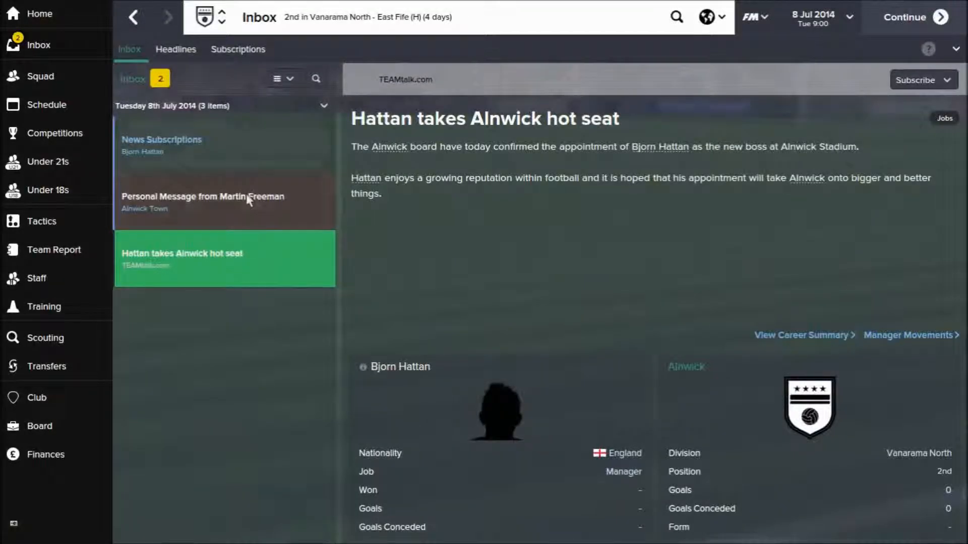
Open the general manager's personal message, attend the welcome meeting and ask for the overview of the club's history
{"action": "left_click", "coordinate": [247, 199]}
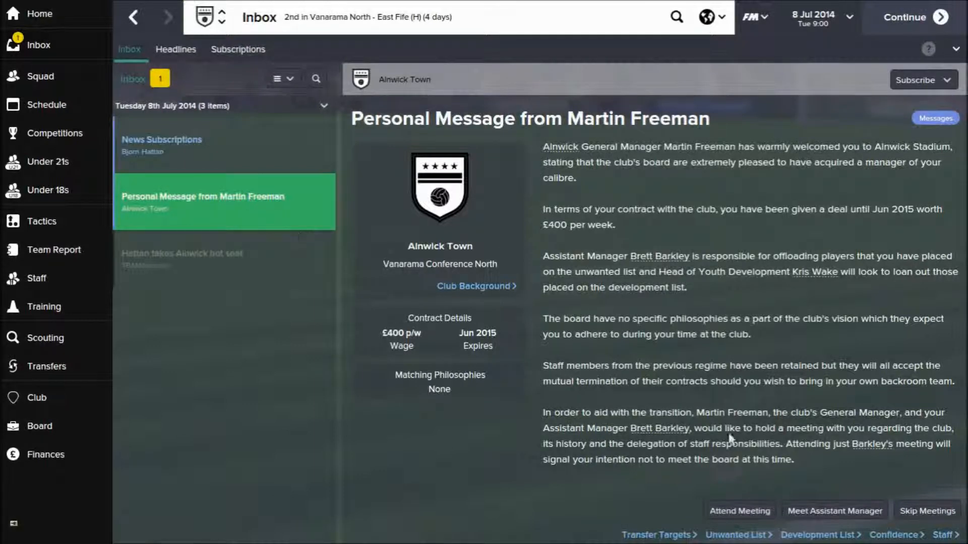
{"action": "left_click", "coordinate": [727, 512]}
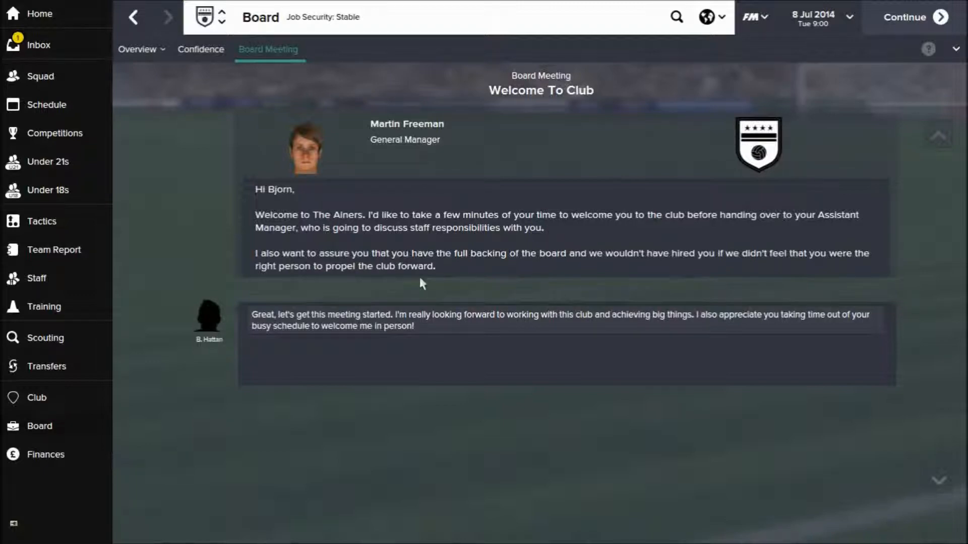
{"action": "left_click", "coordinate": [356, 315]}
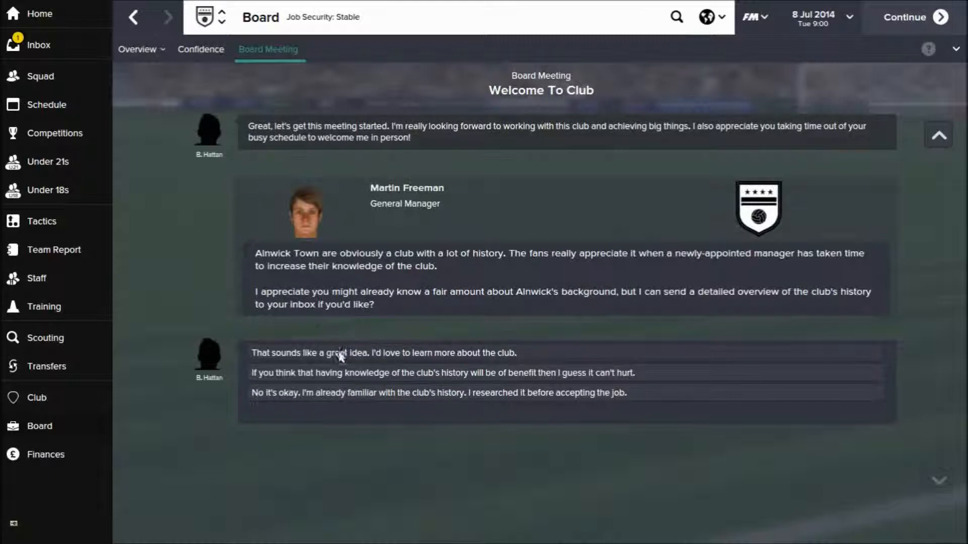
{"action": "left_click", "coordinate": [340, 355]}
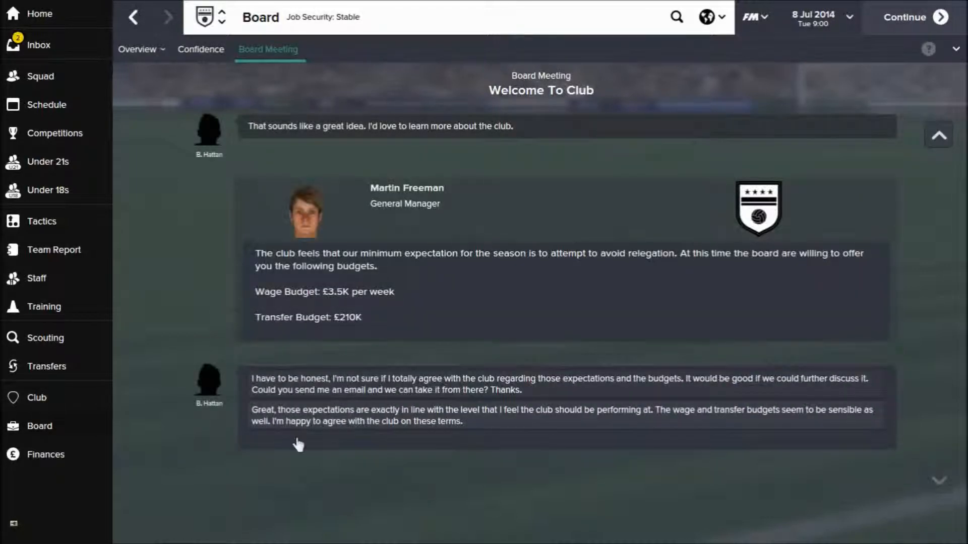
Finish the board meeting: ask to discuss expectations and budgets, decline the philosophies meeting, agree to meet journalists, and decline the assistant manager's meeting
{"action": "left_click", "coordinate": [356, 386]}
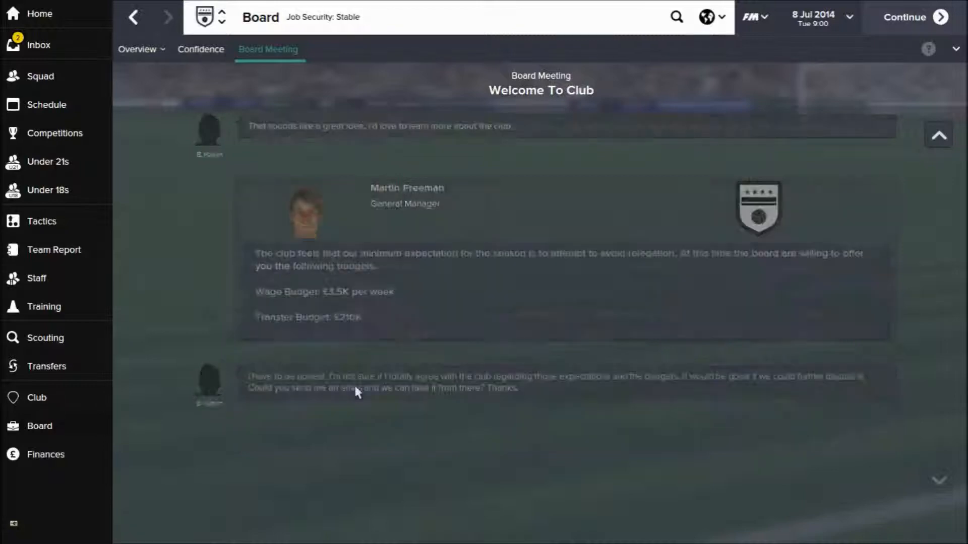
{"action": "left_click", "coordinate": [409, 335]}
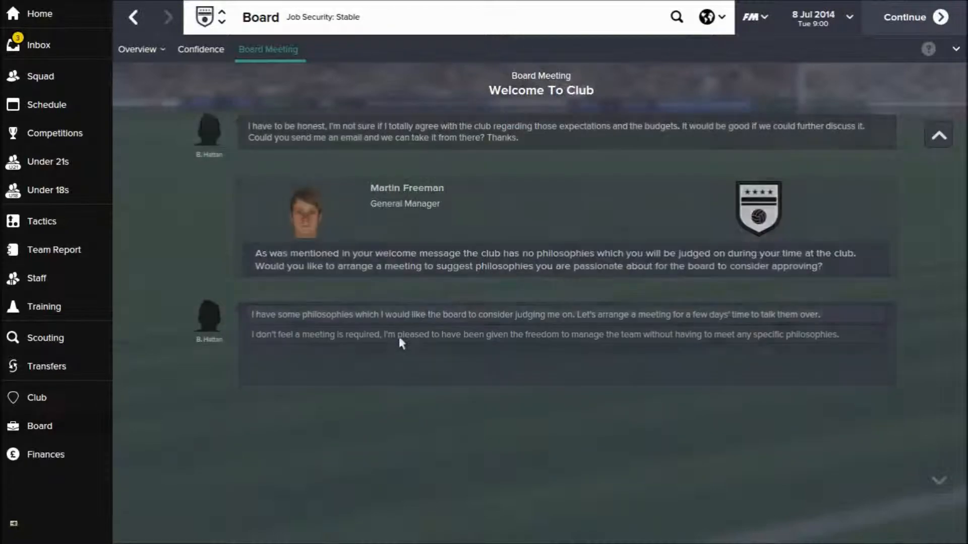
{"action": "left_click", "coordinate": [440, 303]}
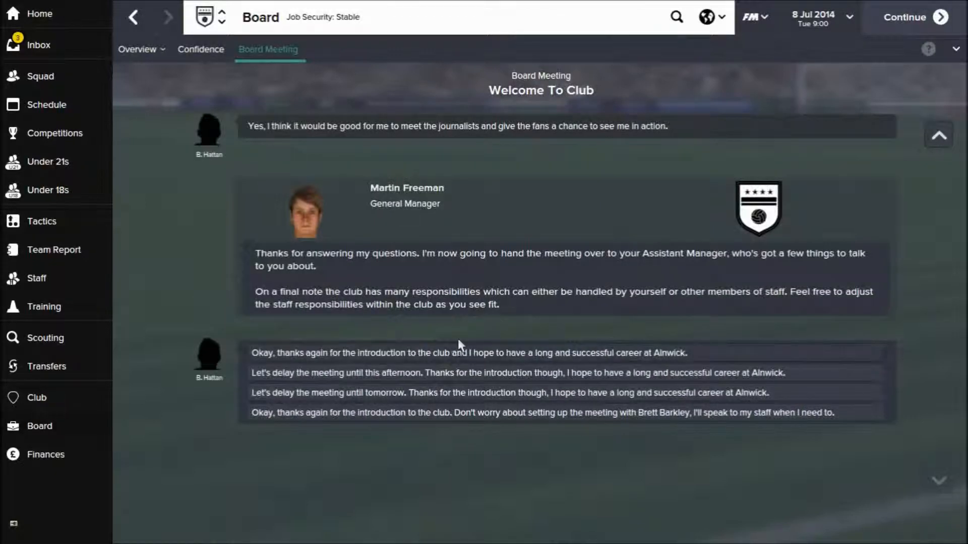
{"action": "left_click", "coordinate": [441, 412]}
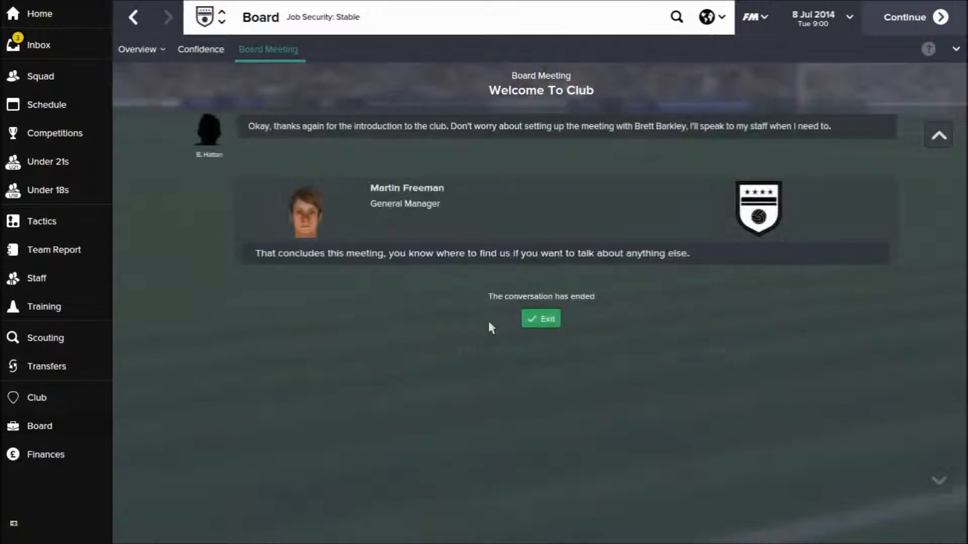
{"action": "left_click", "coordinate": [540, 319]}
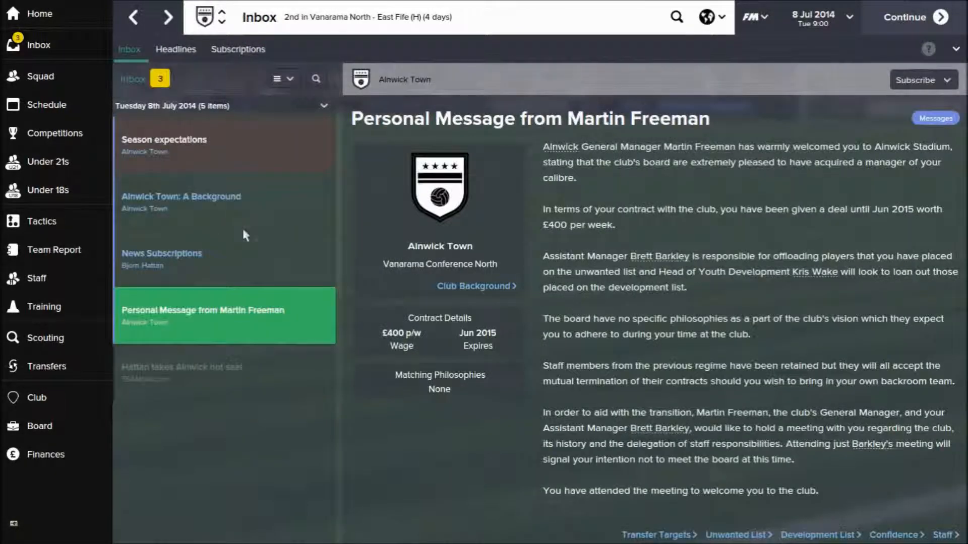
Go through the unread inbox messages and choose Mid-table finish in the Season expectations message
{"action": "left_click", "coordinate": [261, 260]}
{"action": "left_click", "coordinate": [247, 182]}
{"action": "left_click", "coordinate": [248, 146]}
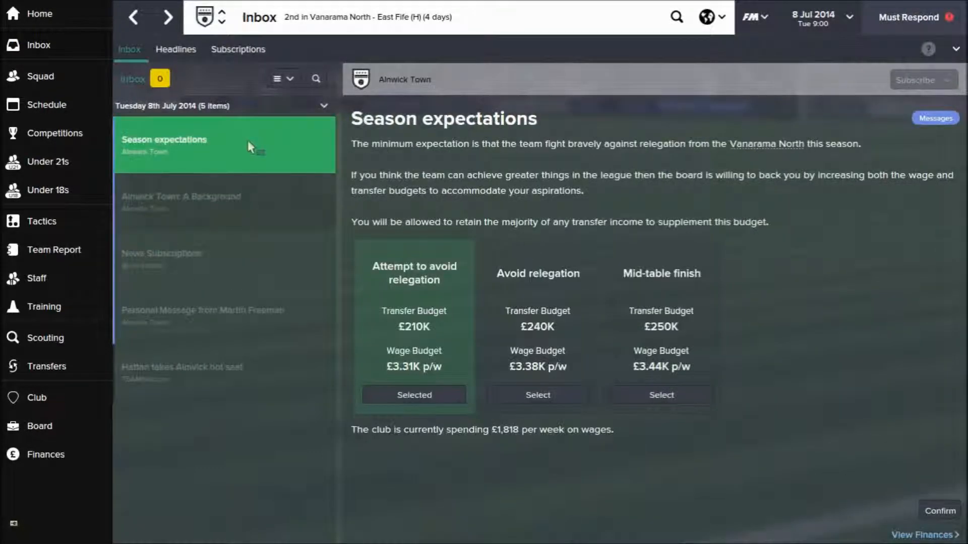
{"action": "left_click", "coordinate": [659, 393]}
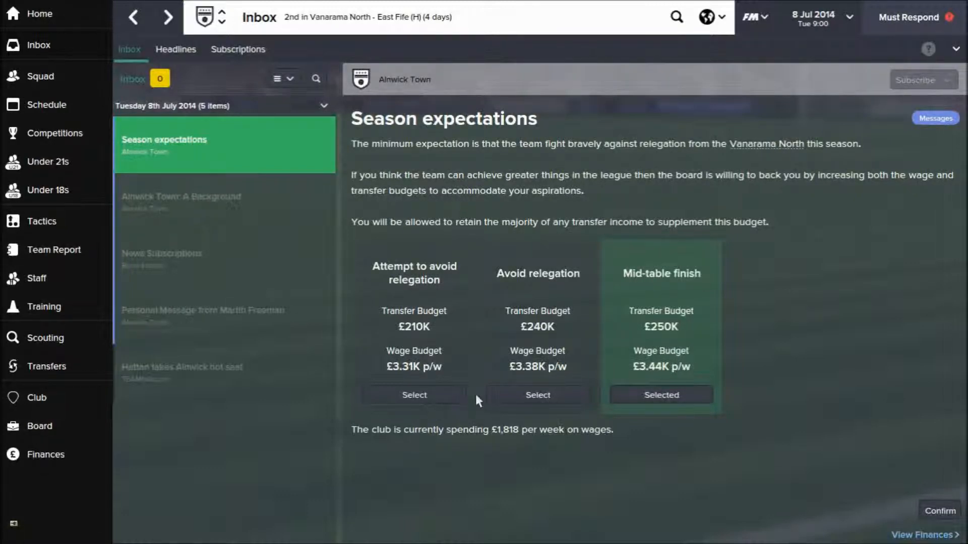
{"action": "left_click", "coordinate": [453, 395]}
{"action": "left_click", "coordinate": [664, 396]}
View the full Vanarama Conference North league table and return to the manager's home overview
{"action": "left_click", "coordinate": [755, 145]}
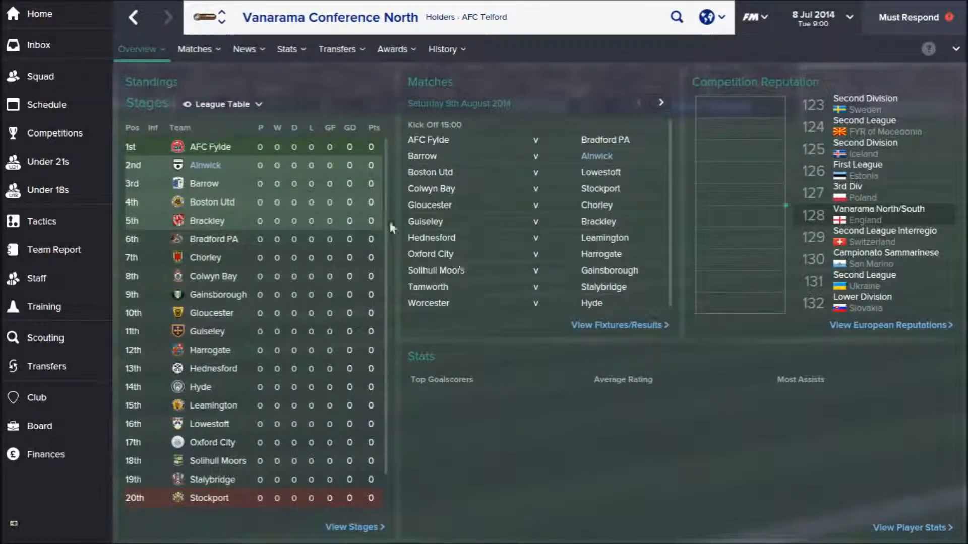
{"action": "scroll", "coordinate": [383, 232], "scroll_direction": "down", "scroll_amount": 2}
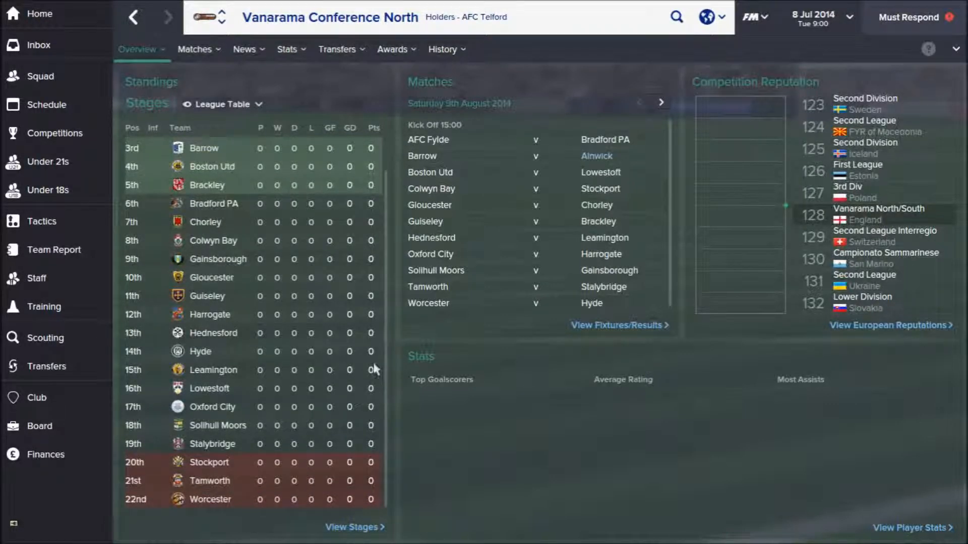
{"action": "scroll", "coordinate": [373, 362], "scroll_direction": "up", "scroll_amount": 2}
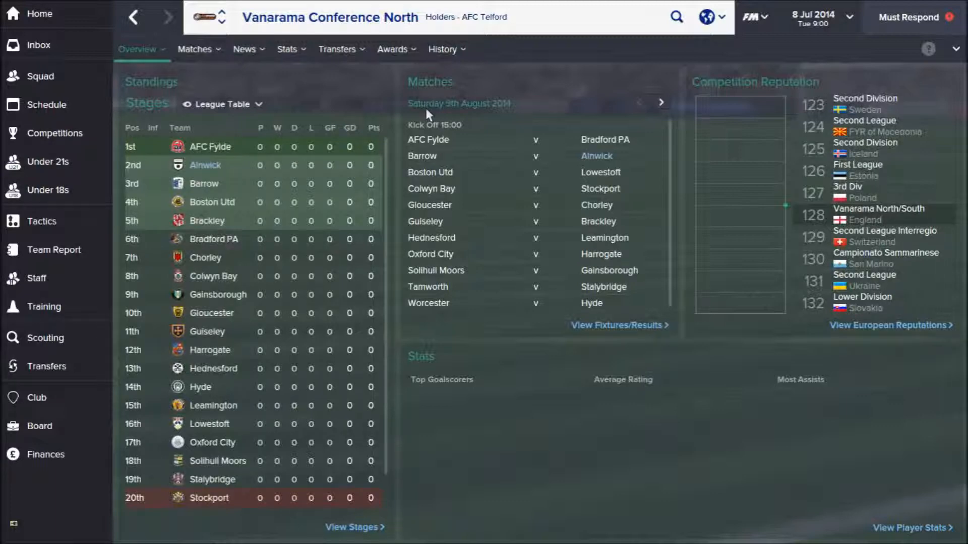
{"action": "left_click", "coordinate": [3, 4]}
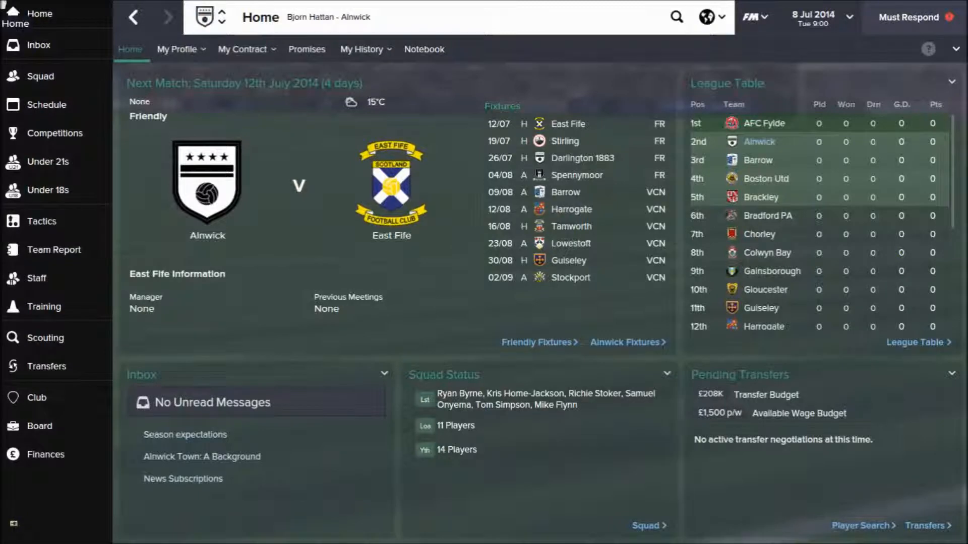